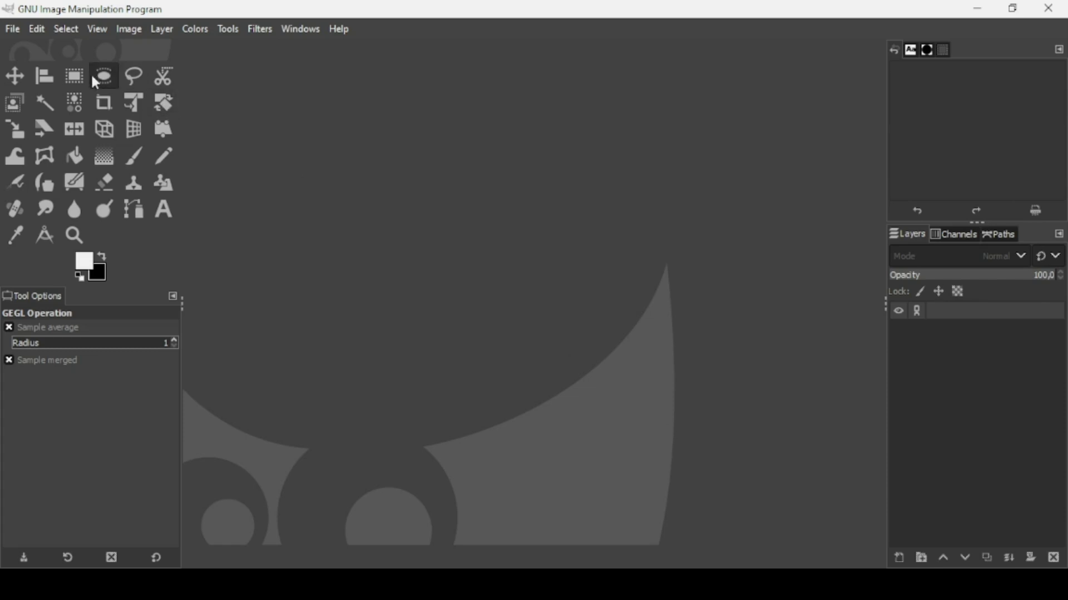
- Create a new 1920 × 1080 px image and zoom out to fit the whole canvas
left_click(14, 31)
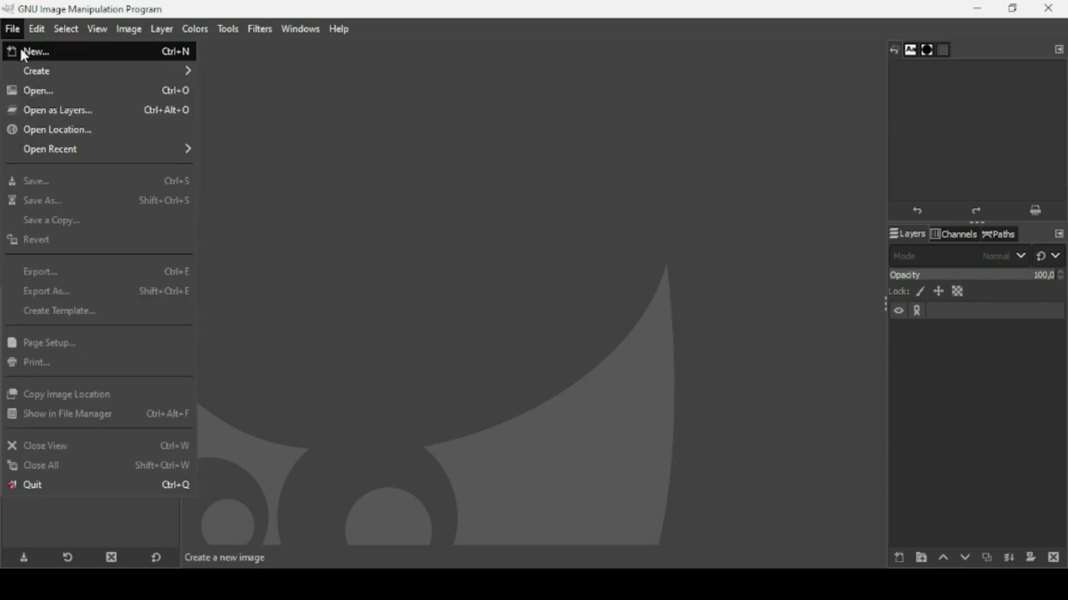
left_click(19, 46)
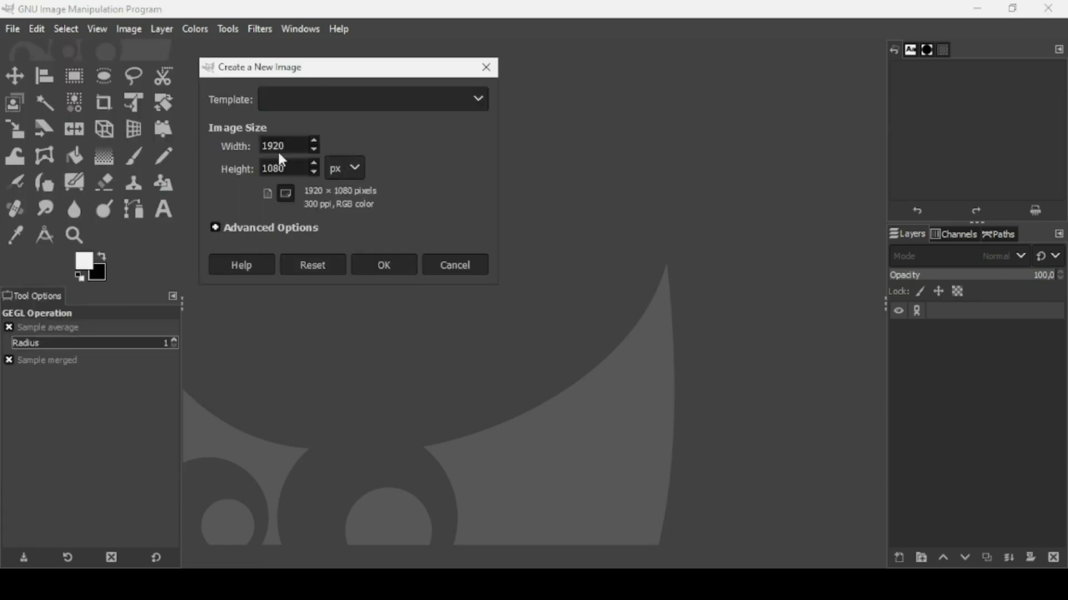
left_click(386, 265)
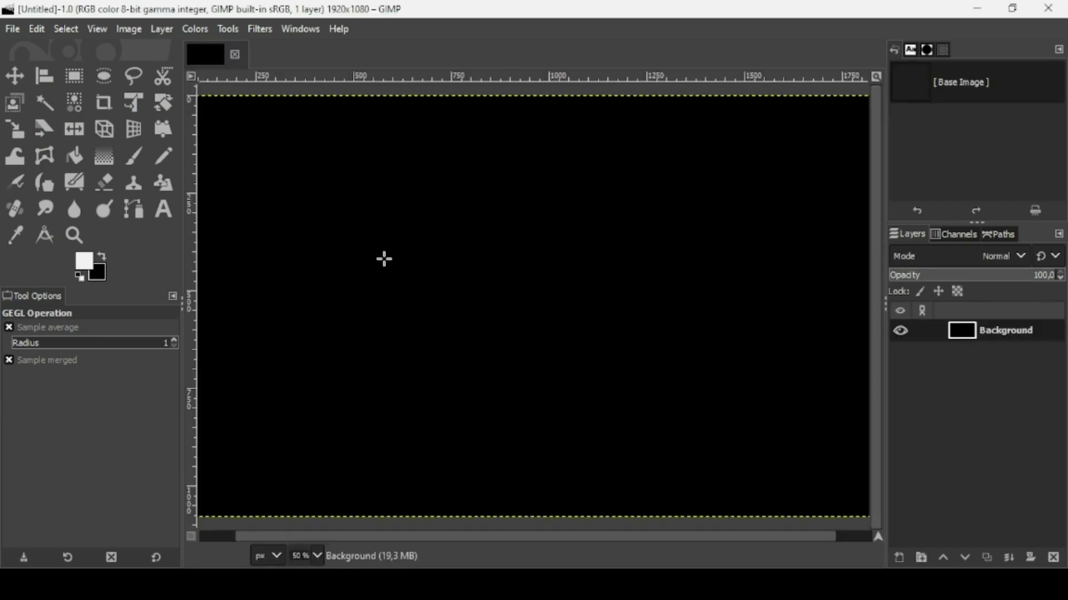
key("minus")
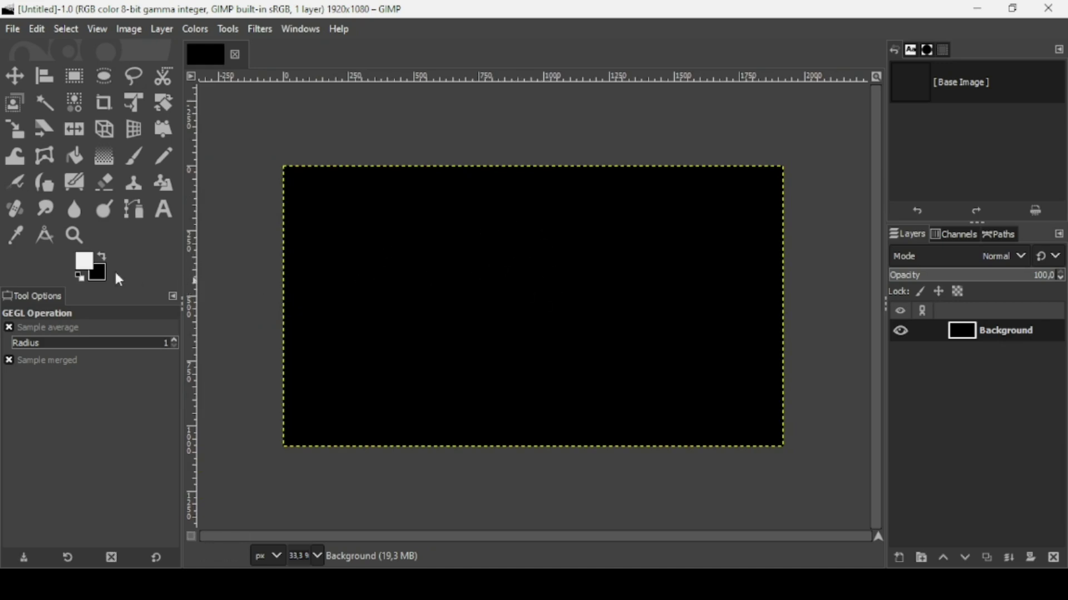
- Fill the black Background layer with medium grey 8e8e8e
left_click(89, 267)
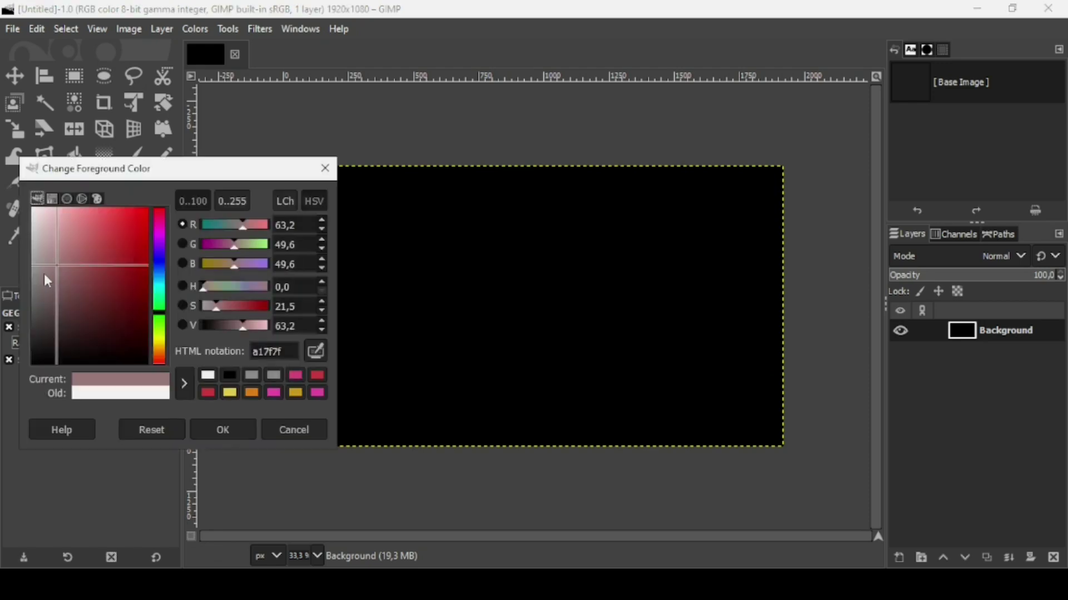
left_click_drag(44, 274, 26, 276)
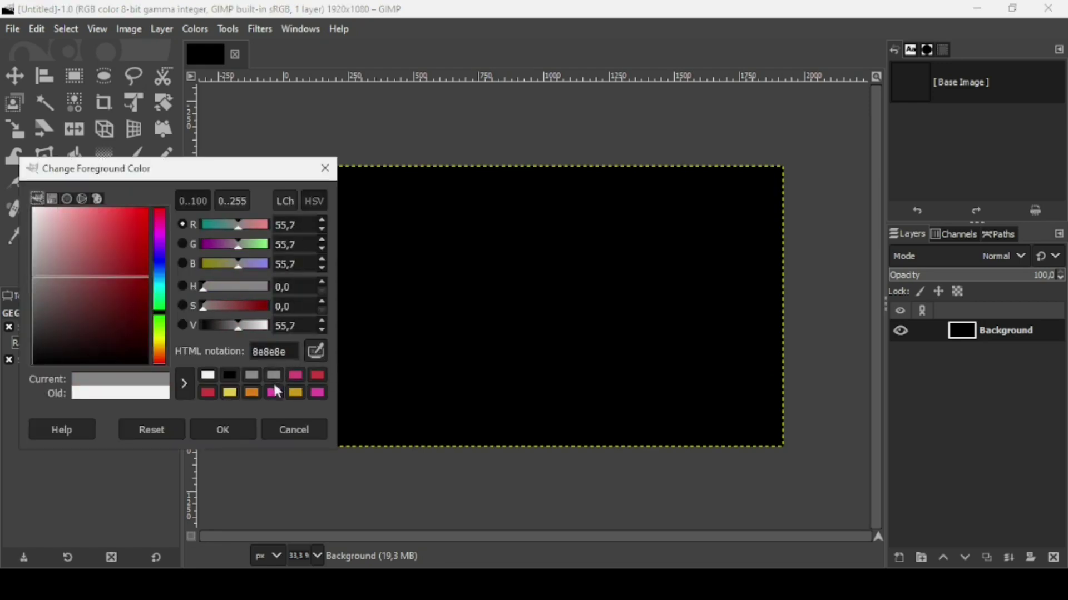
left_click(223, 429)
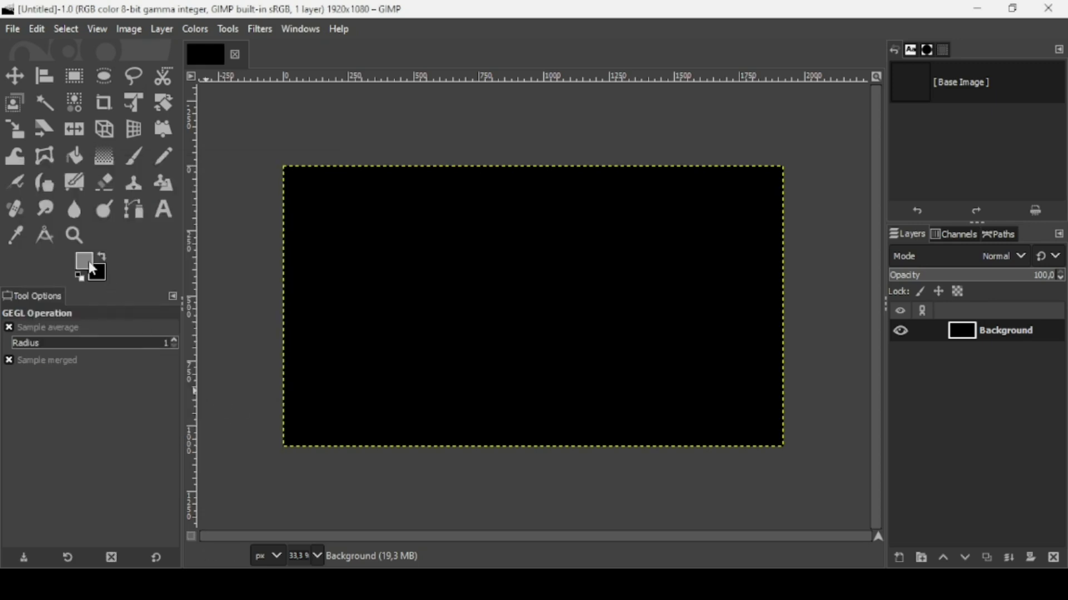
left_click_drag(92, 268, 415, 300)
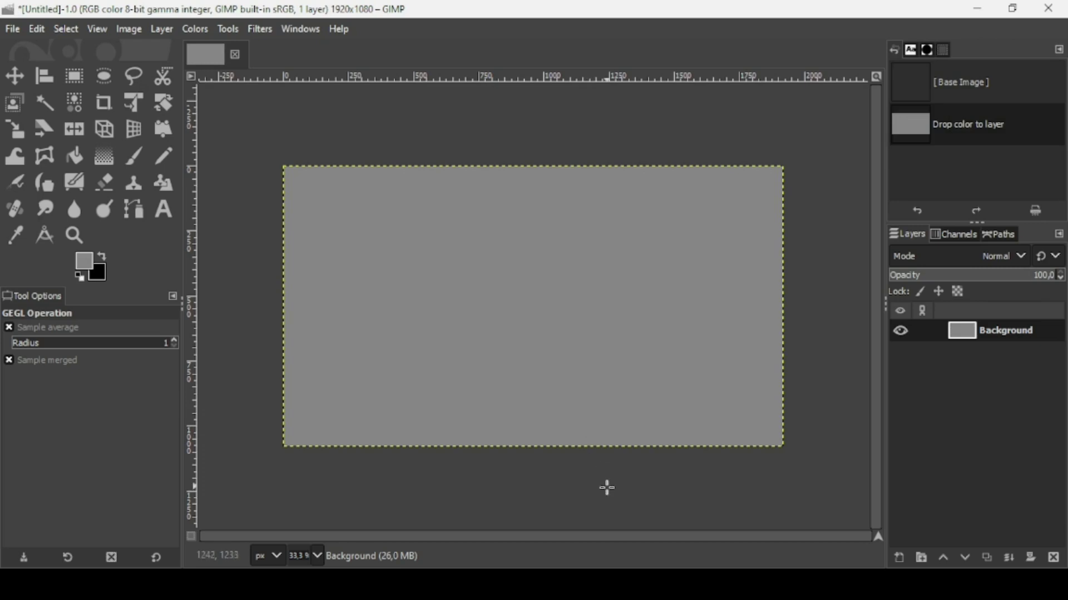
key("alt+Tab")
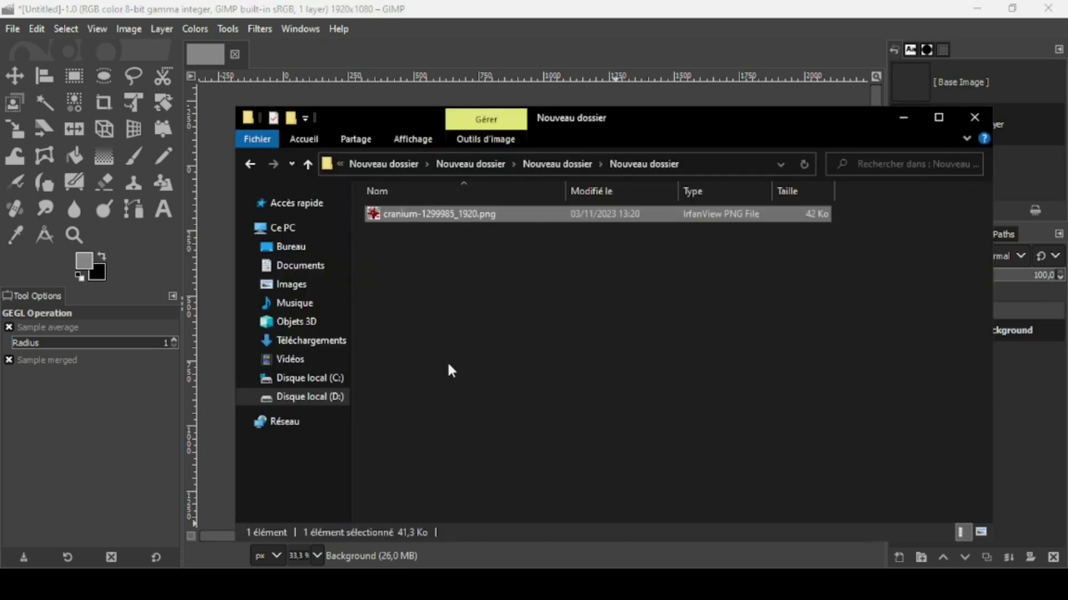
- Add cranium-1299985_1920.png as a new layer above the grey Background
left_click_drag(470, 214, 222, 480)
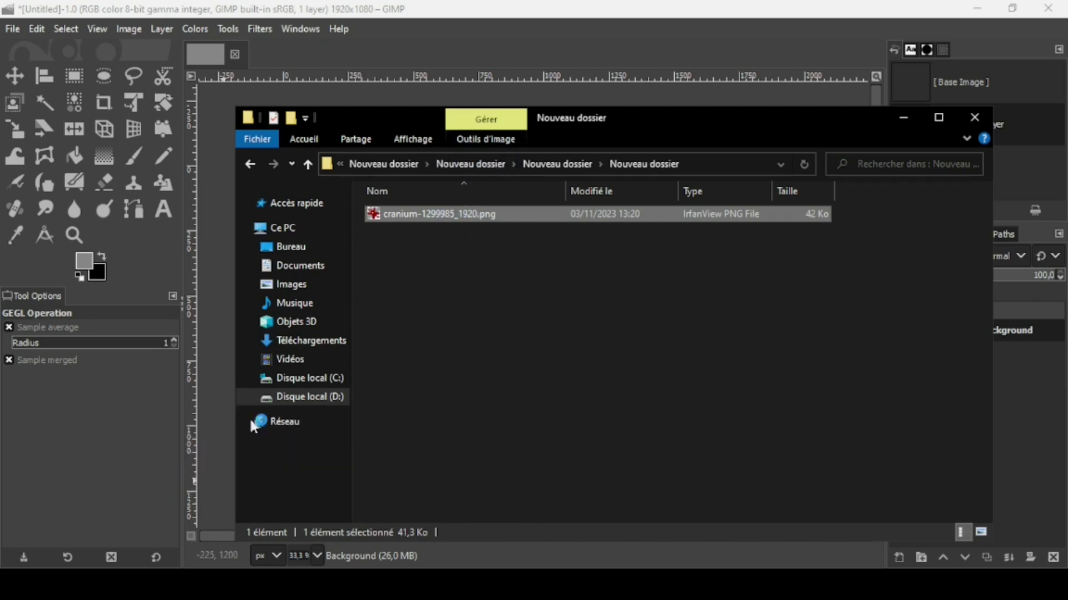
left_click(581, 7)
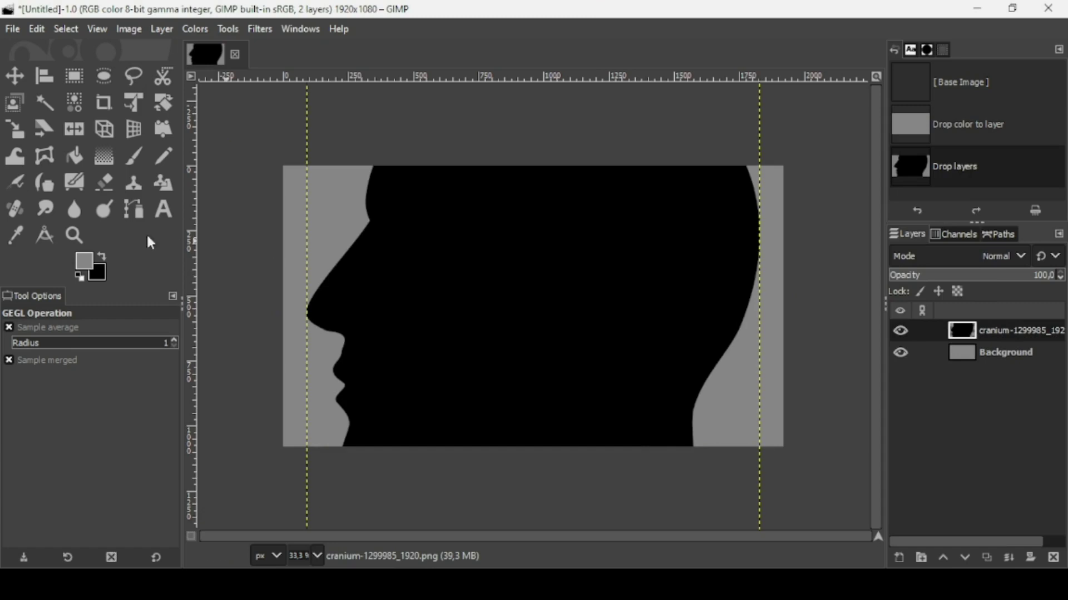
- Scale the head layer around its centre to 863 × 952 px with the Scale tool
left_click(14, 130)
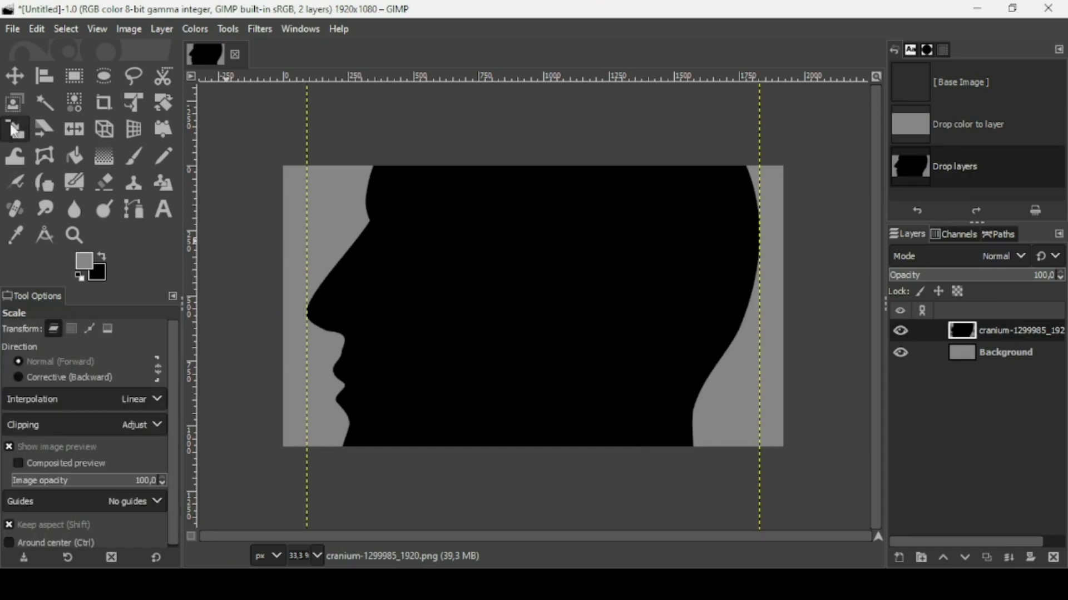
left_click(686, 273)
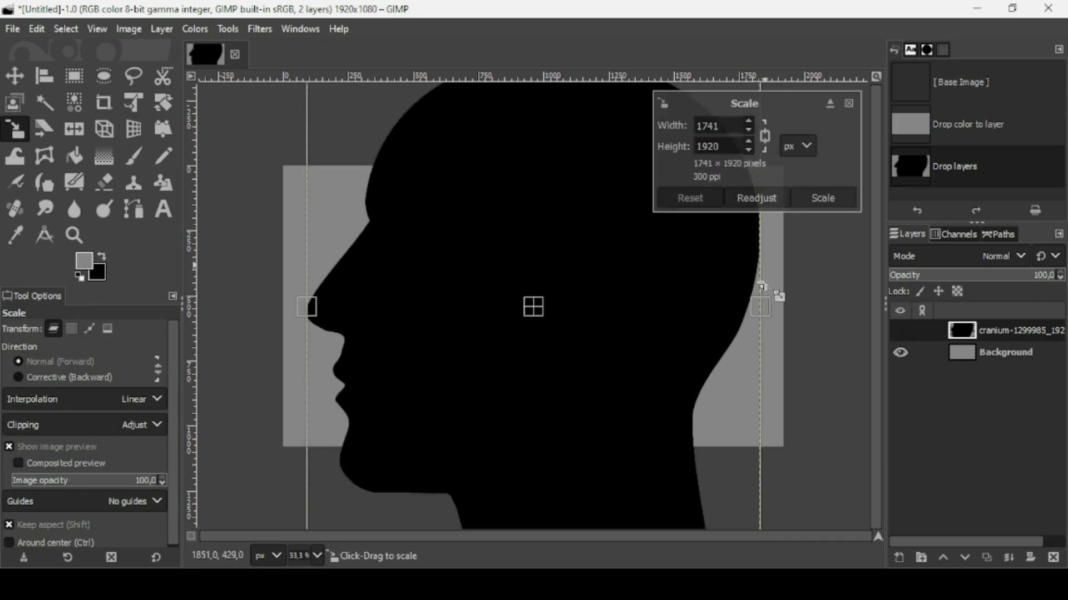
left_click_drag(759, 304, 654, 283)
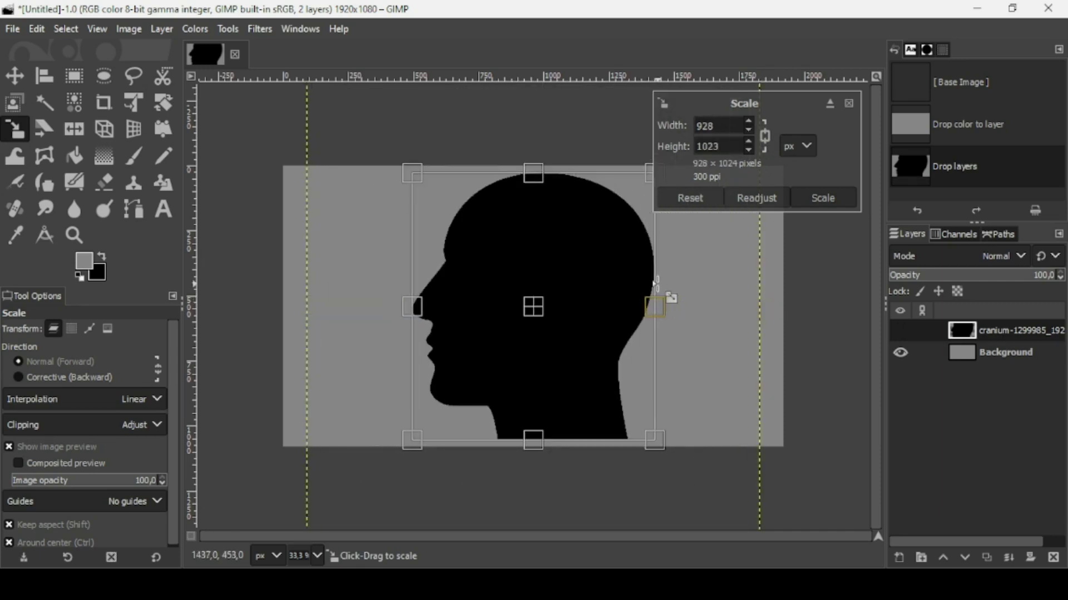
left_click_drag(538, 310, 597, 344)
key("ctrl")
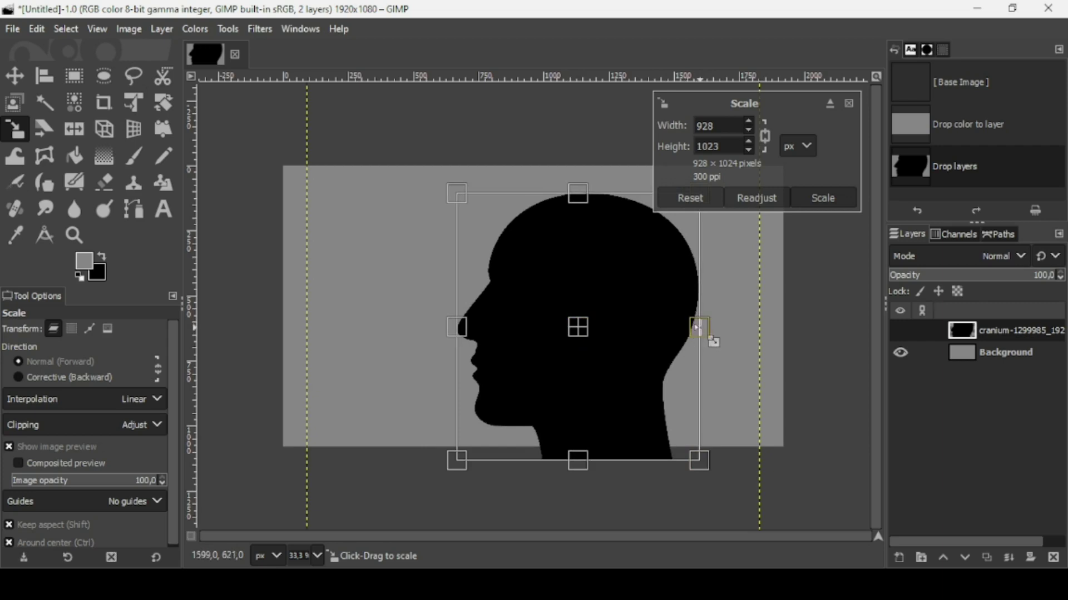
left_click_drag(696, 327, 687, 328)
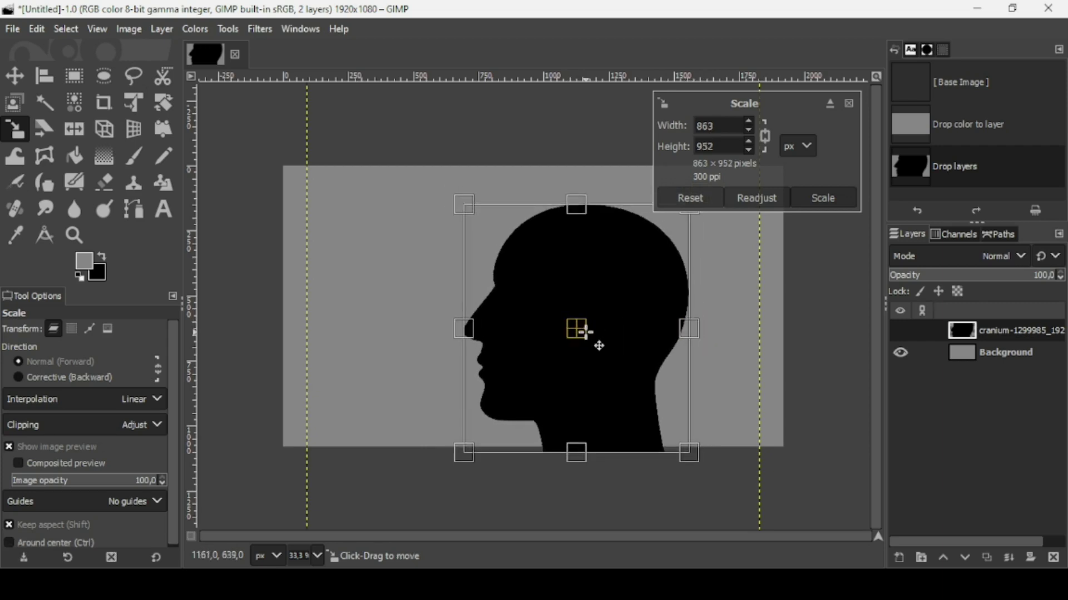
key("Return")
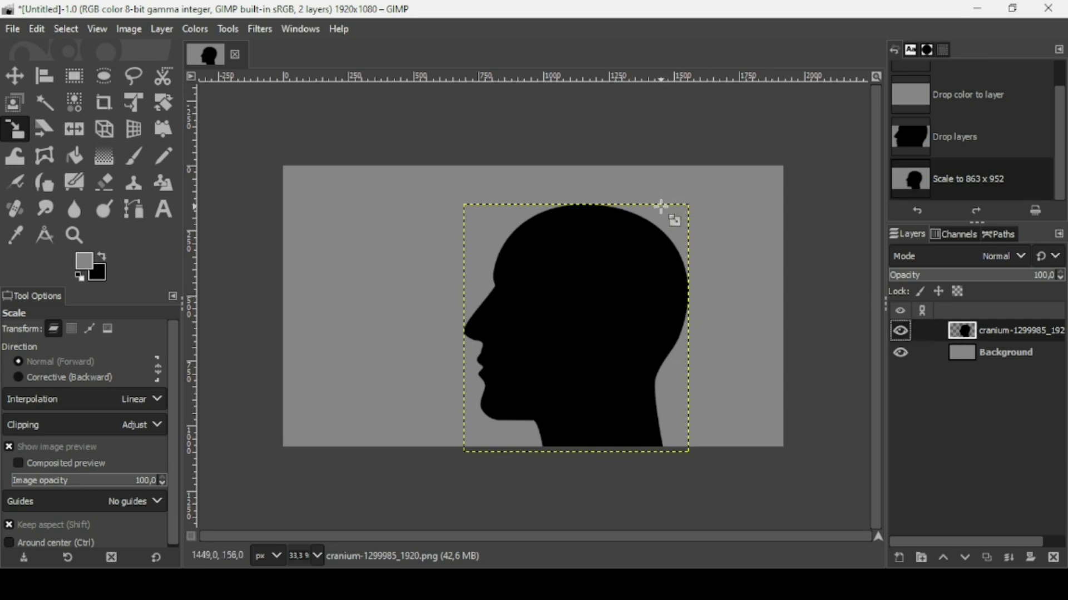
- Load the head layer's alpha as a selection, hide it, and add a transparent layer
right_click(970, 336)
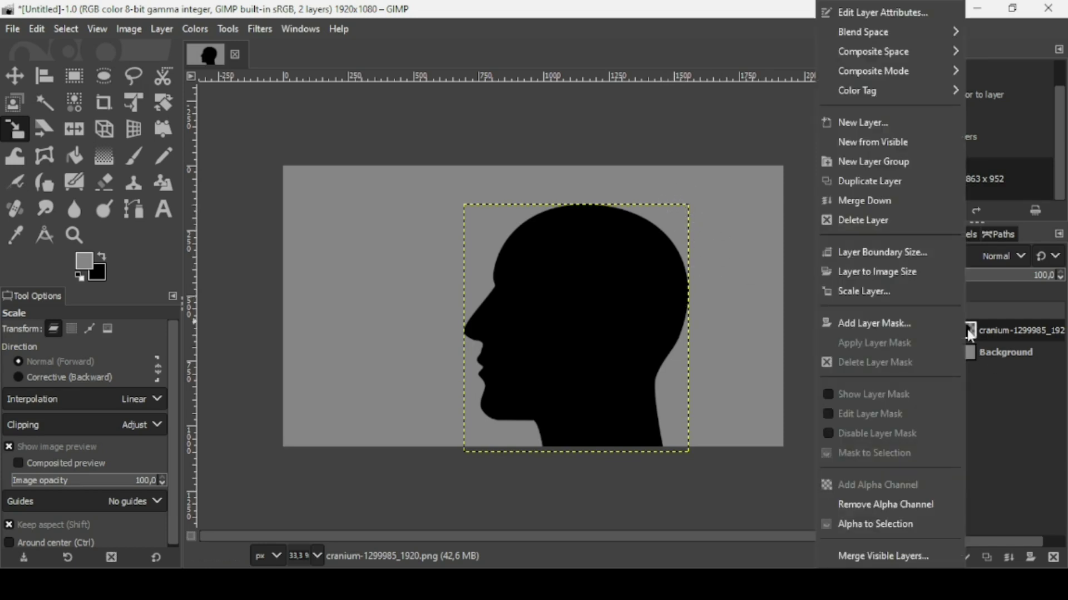
left_click(900, 523)
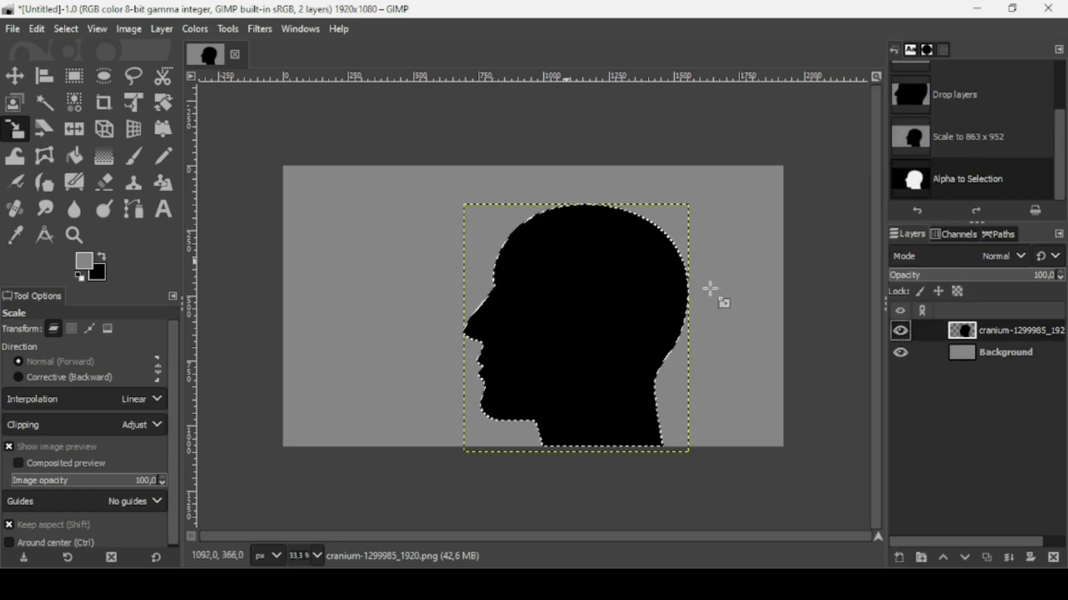
left_click(900, 331)
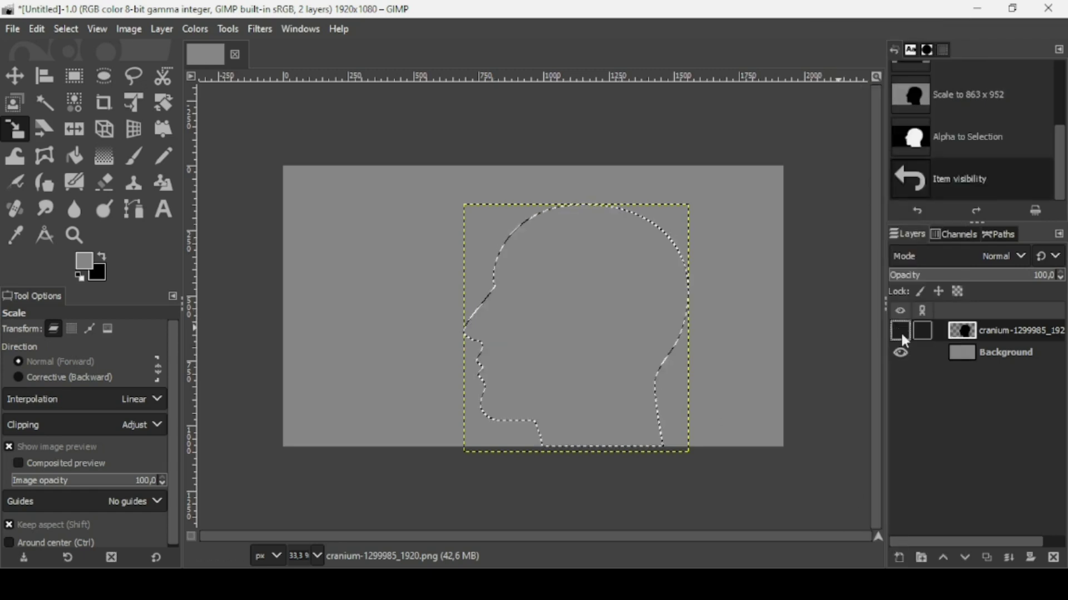
left_click(899, 558)
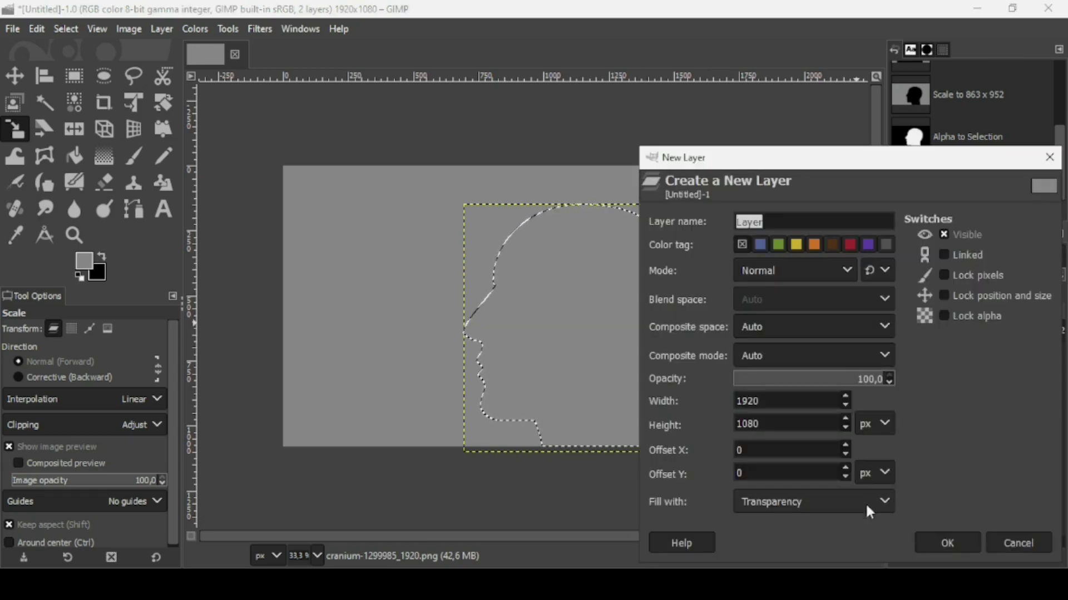
left_click(948, 543)
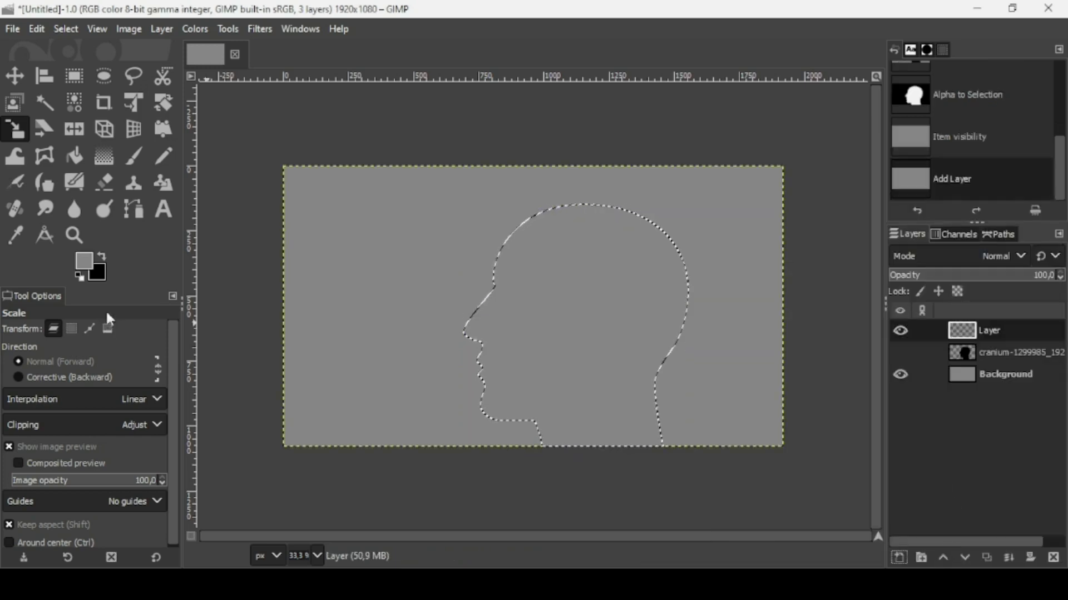
- Fill the head selection with red dd4747, then select None
left_click(89, 263)
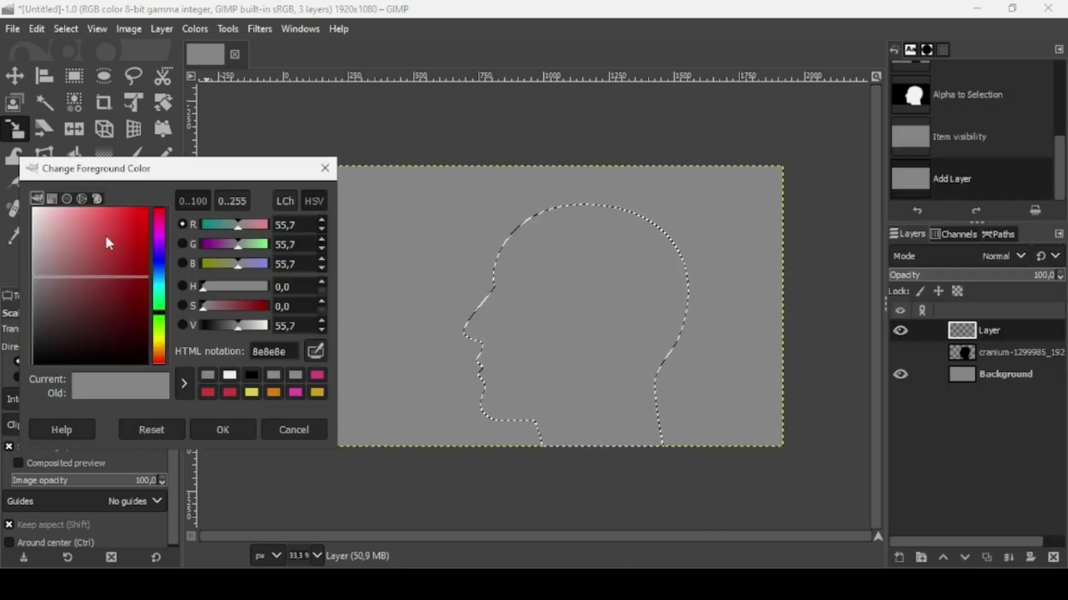
left_click_drag(104, 234, 112, 229)
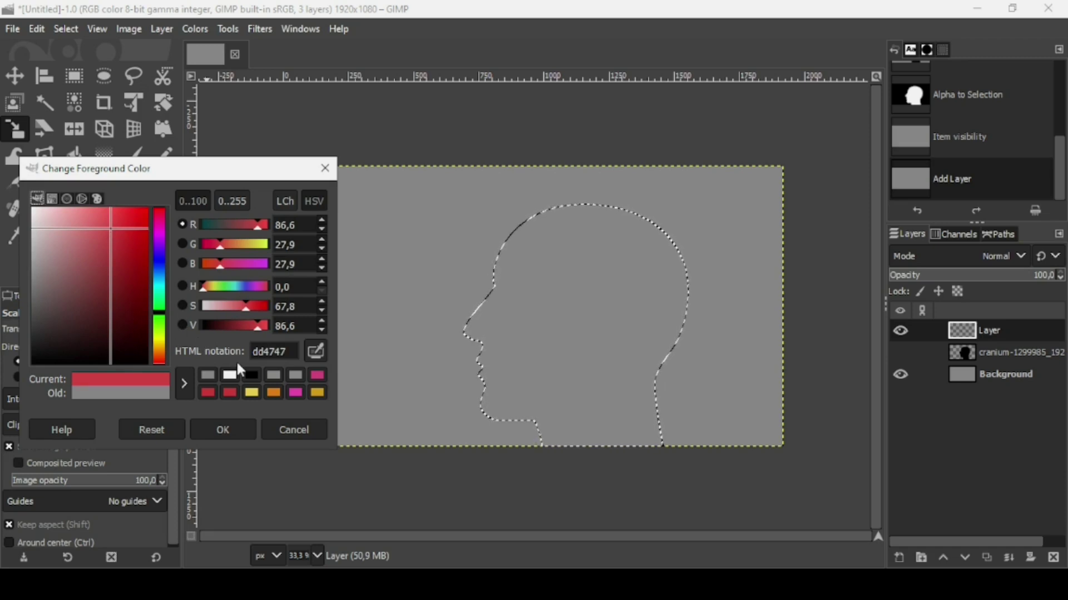
left_click(233, 427)
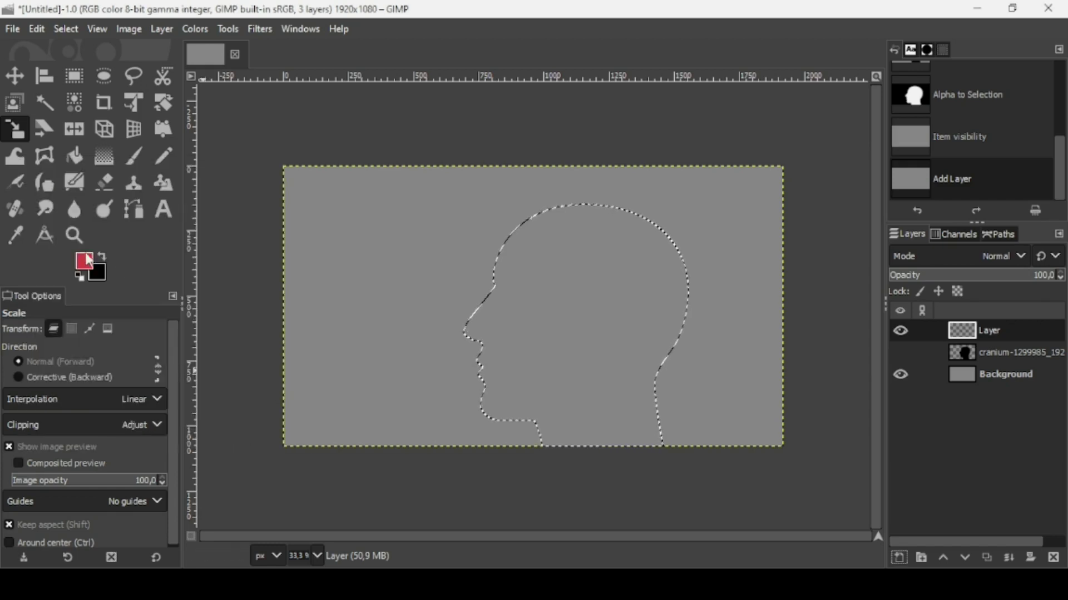
left_click_drag(87, 263, 566, 276)
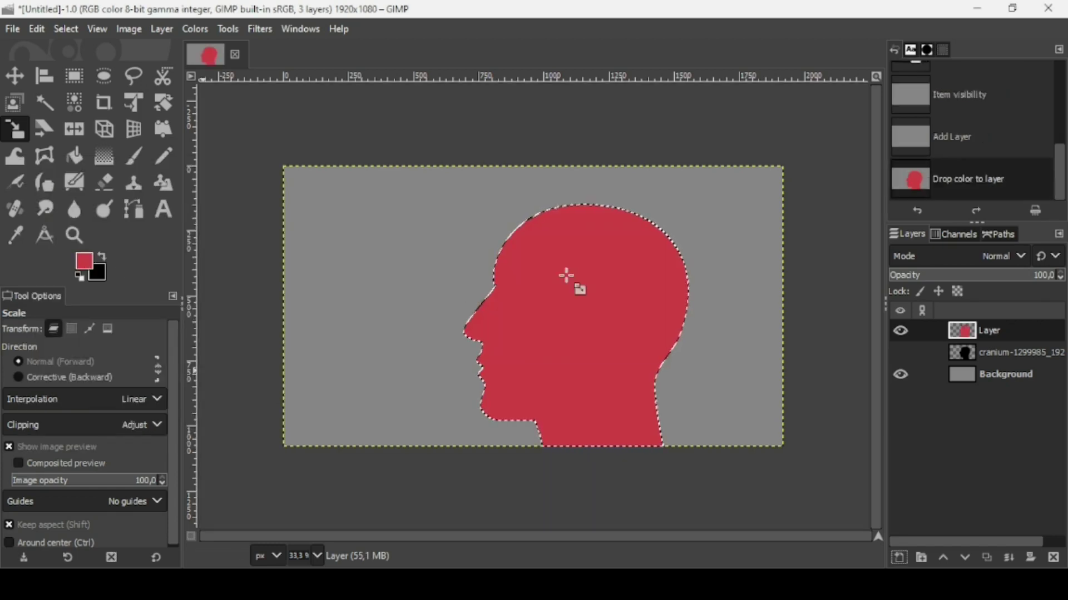
left_click(65, 25)
left_click(75, 72)
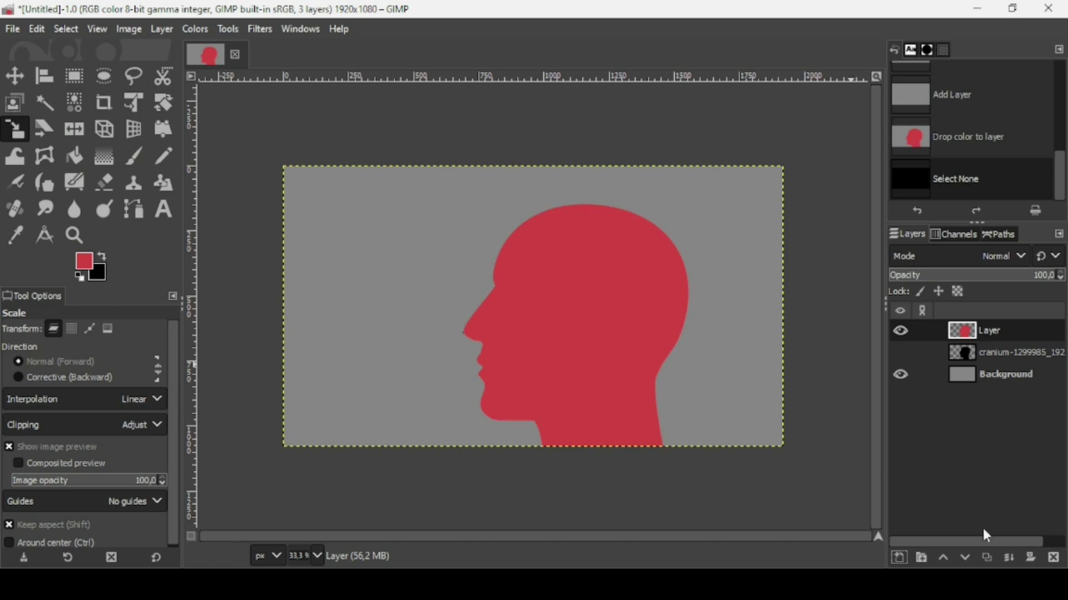
- Duplicate the red head layer and flip the copy horizontally
left_click(988, 560)
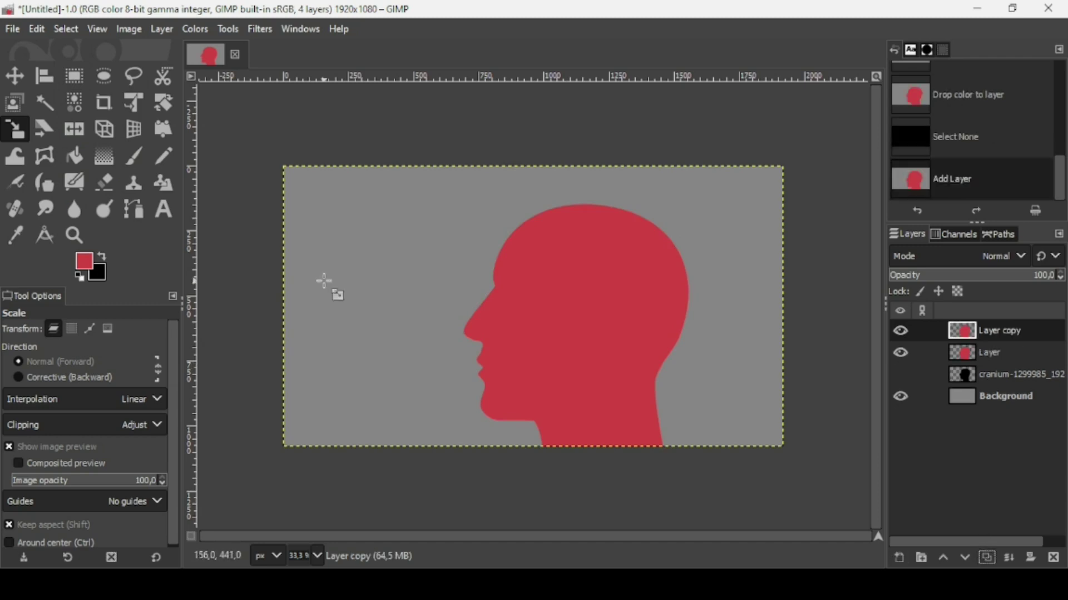
left_click(72, 137)
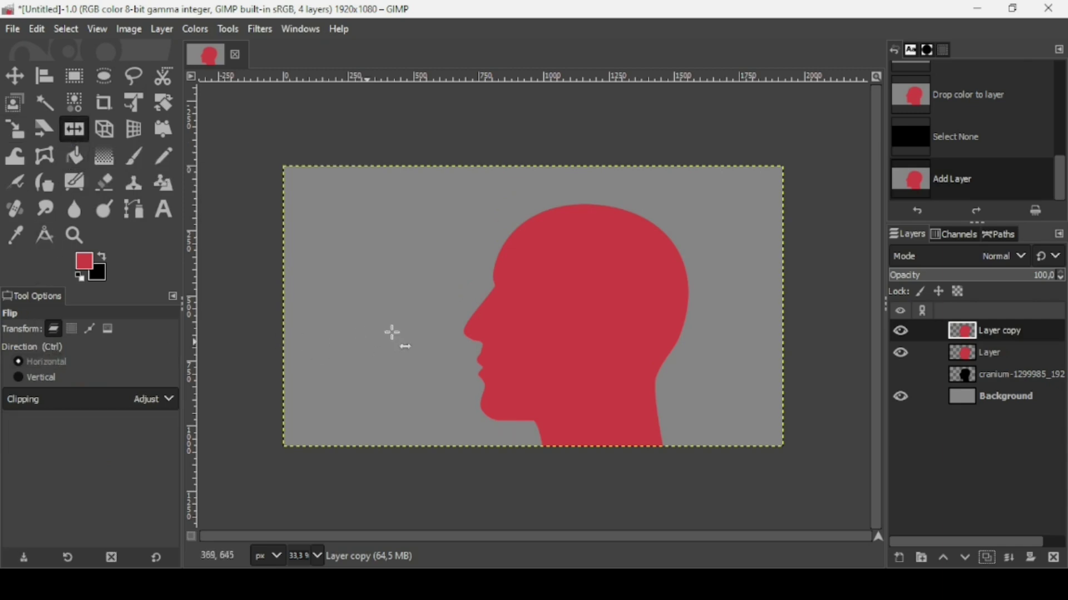
left_click(532, 305)
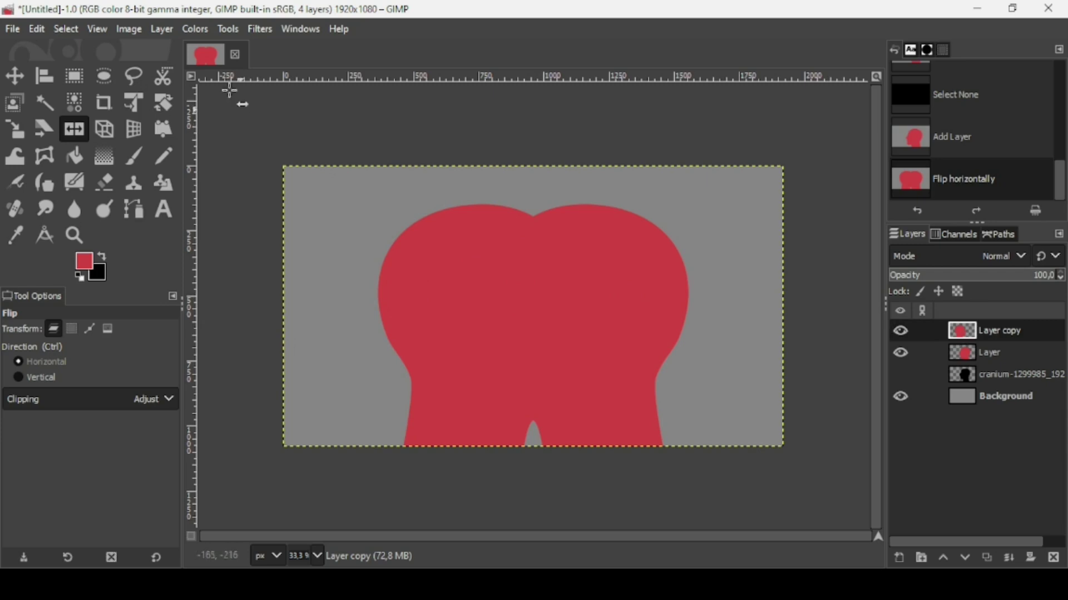
- Turn the head copy blue with a Hue-Saturation hue shift of -124
left_click(198, 30)
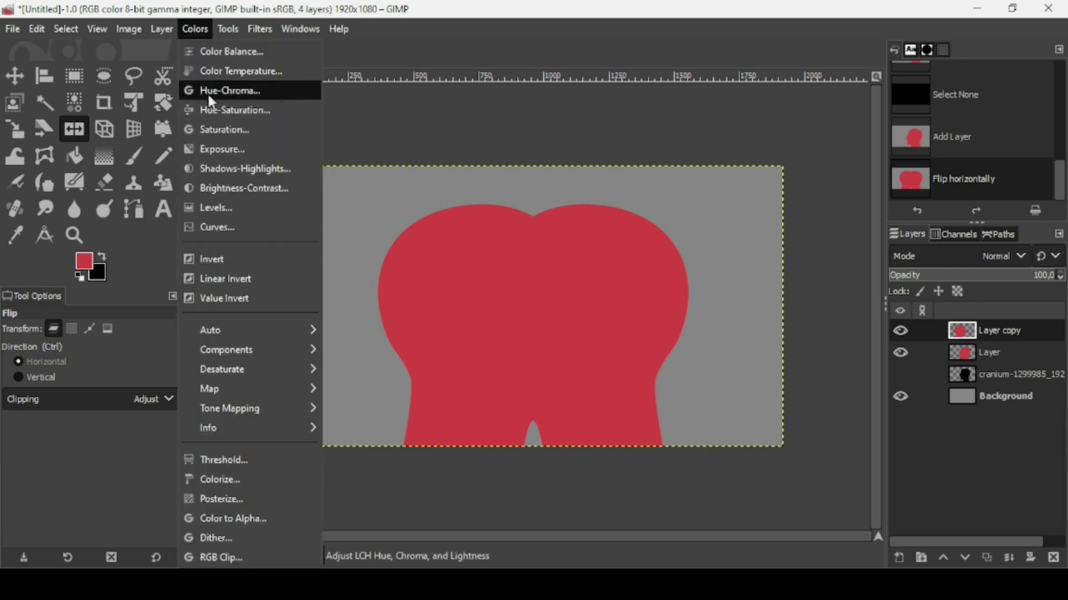
left_click(211, 108)
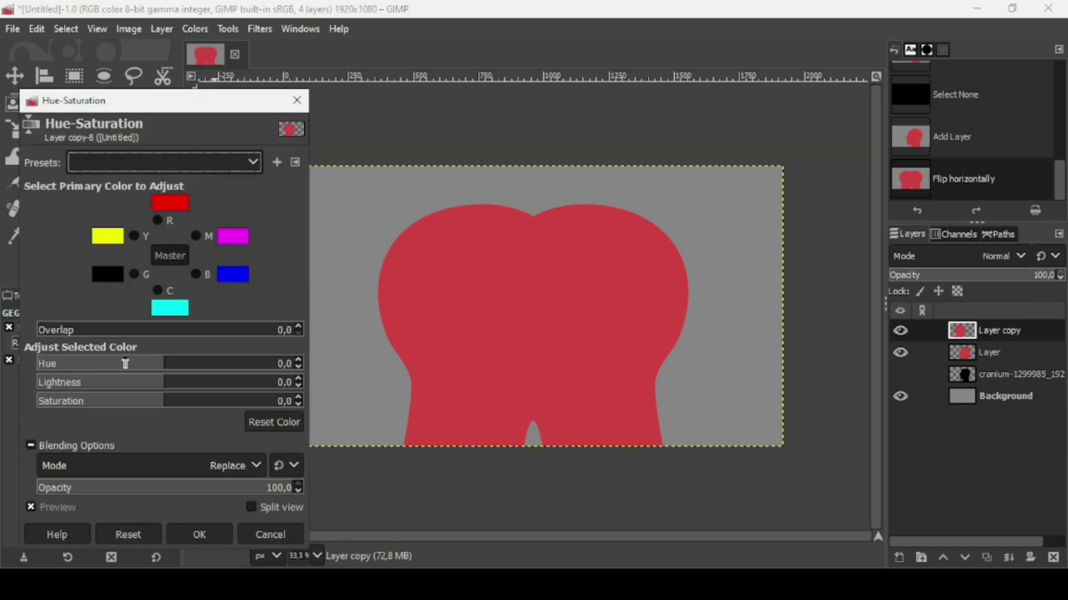
left_click(124, 362)
left_click_drag(109, 364, 80, 363)
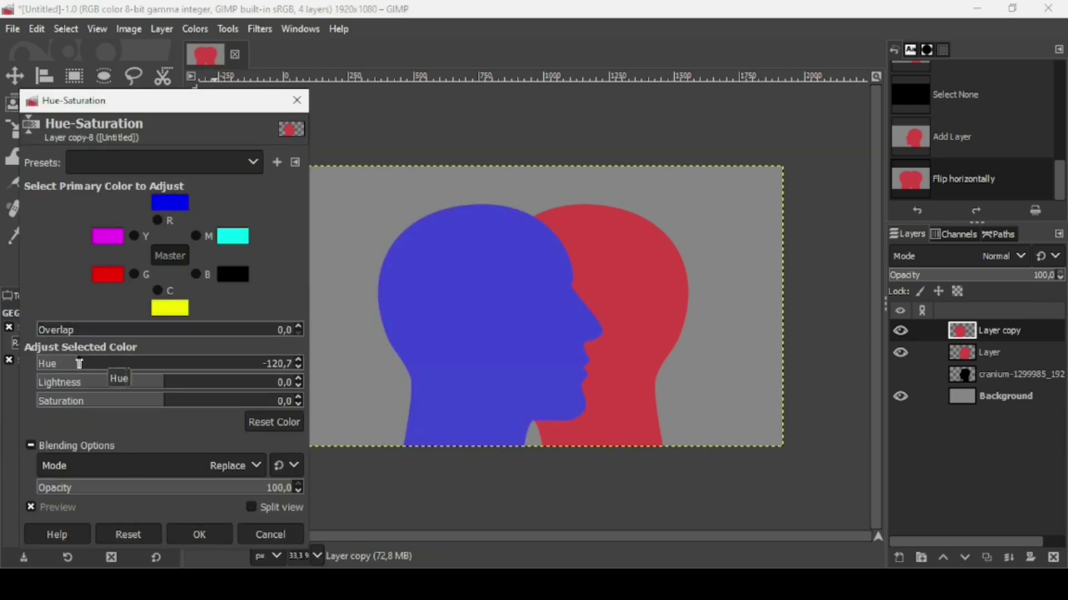
left_click_drag(80, 364, 77, 363)
left_click(205, 532)
- Delete the cranium source layer and move the blue head slightly left
left_click(16, 76)
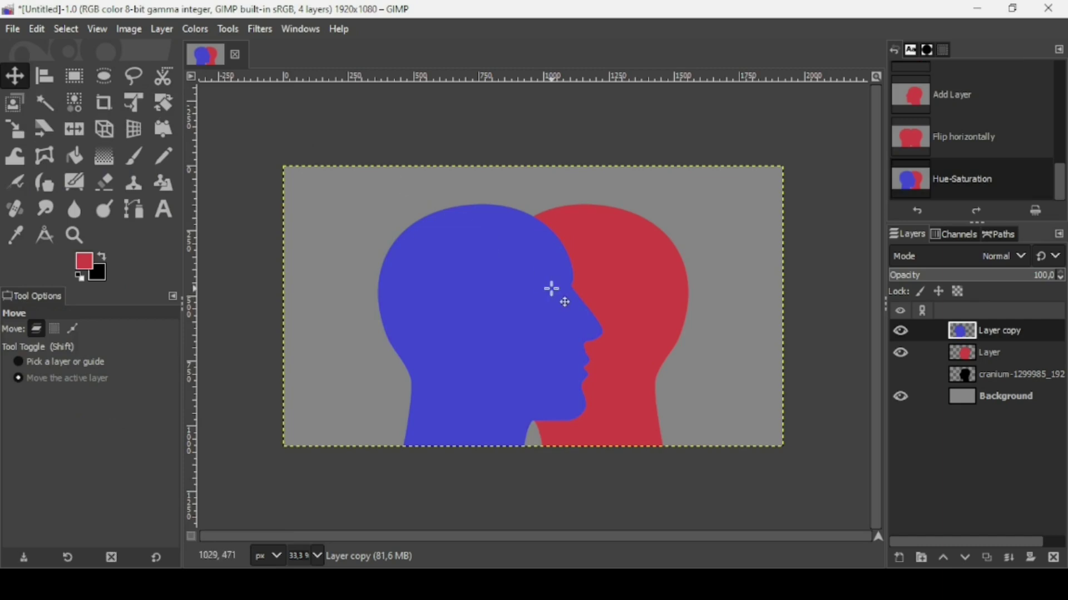
left_click(965, 349)
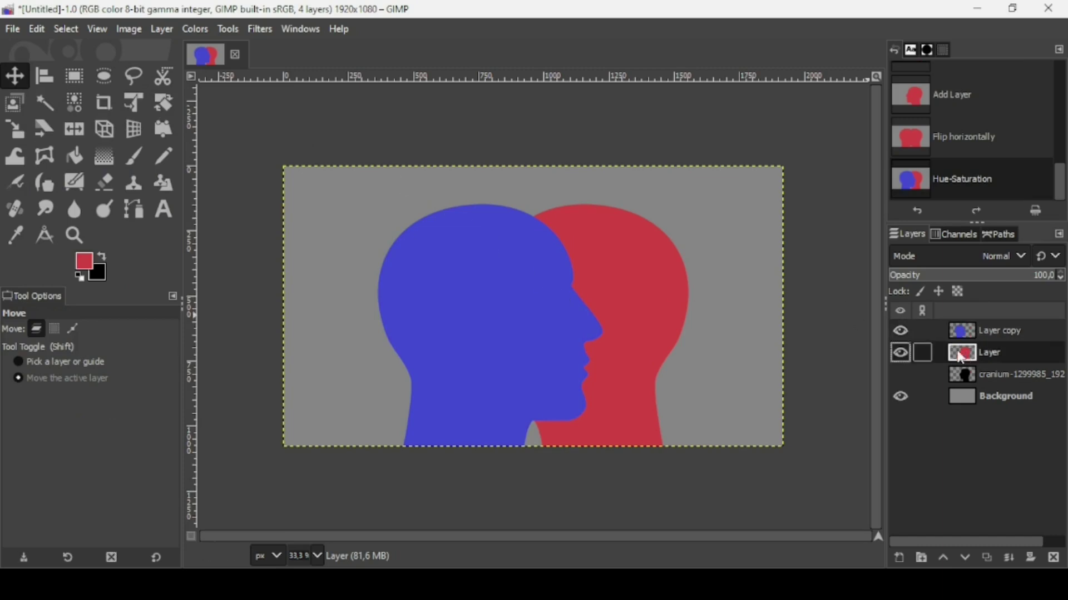
left_click(902, 356)
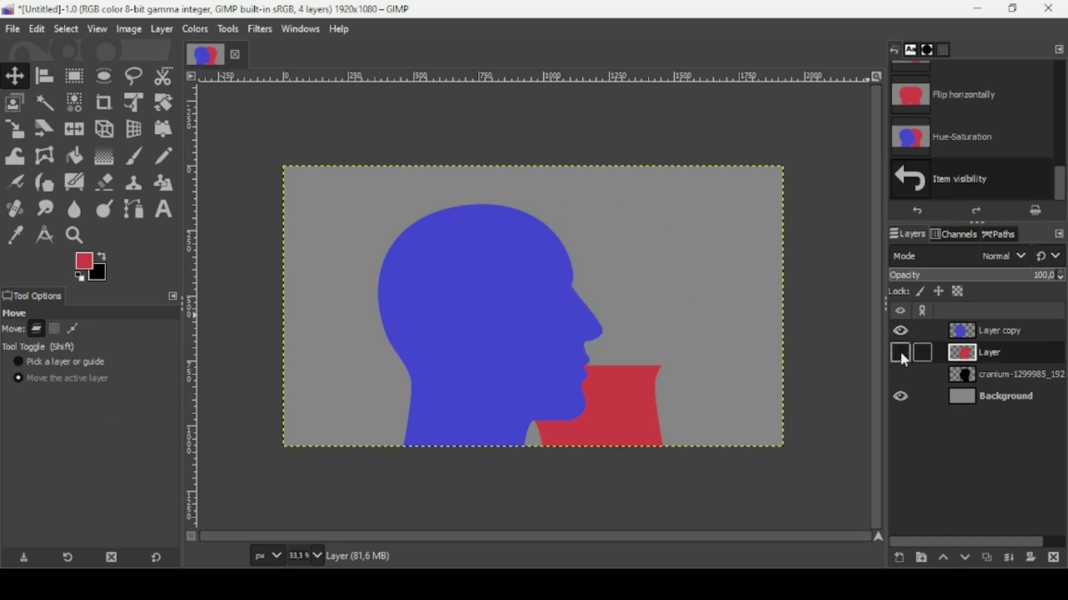
left_click(901, 355)
left_click(959, 385)
left_click(902, 373)
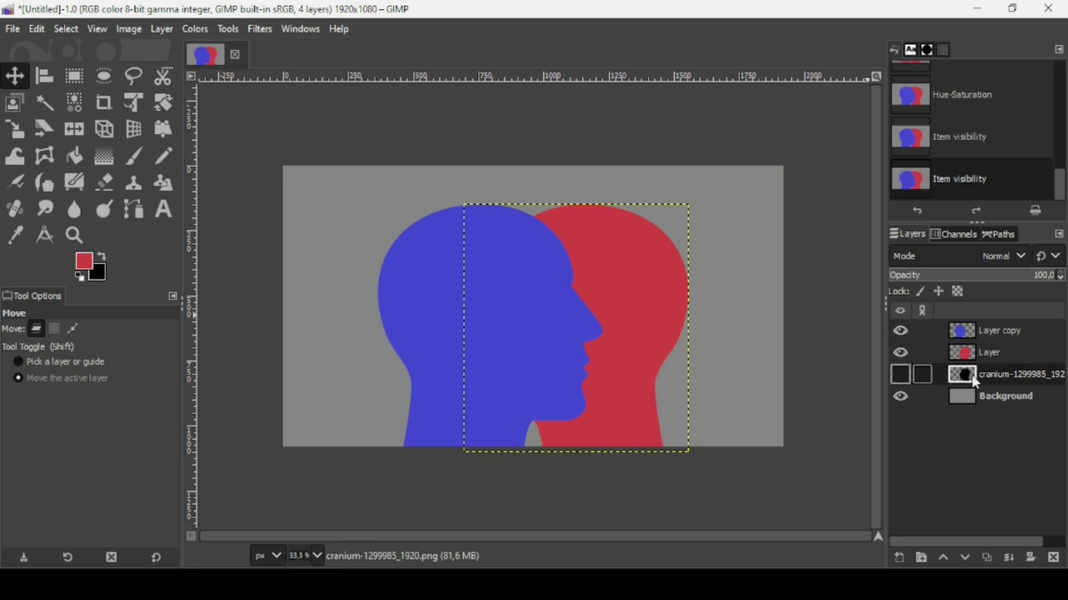
left_click(1056, 560)
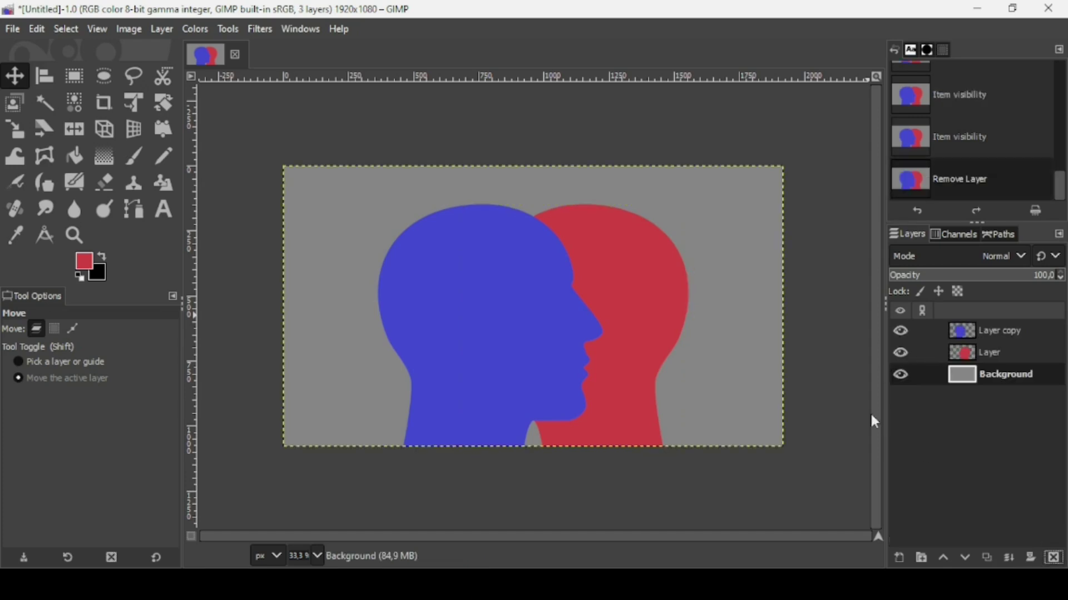
left_click(972, 331)
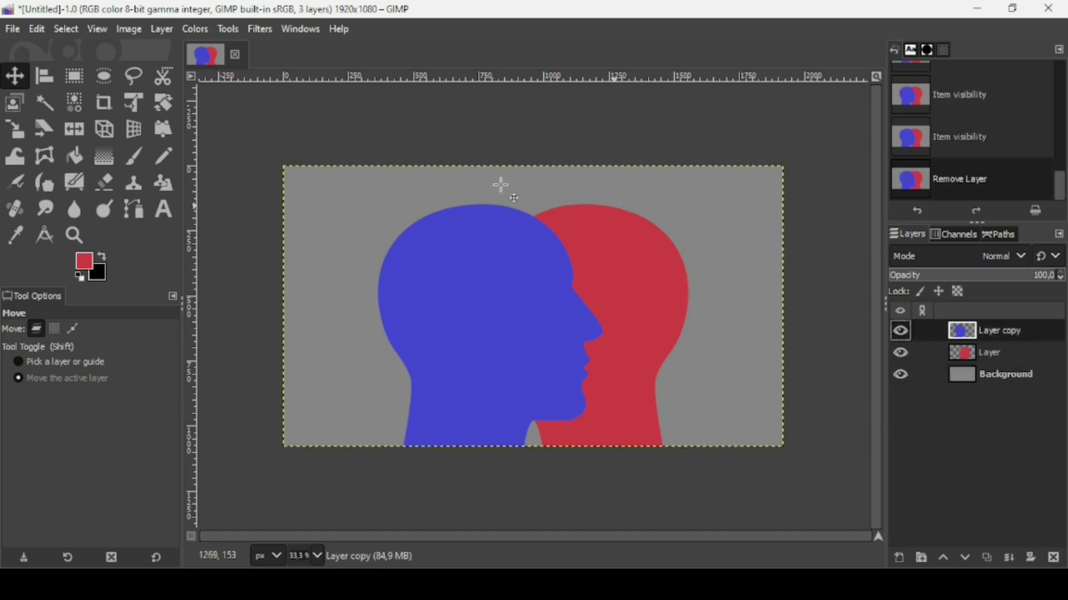
left_click_drag(494, 262, 483, 262)
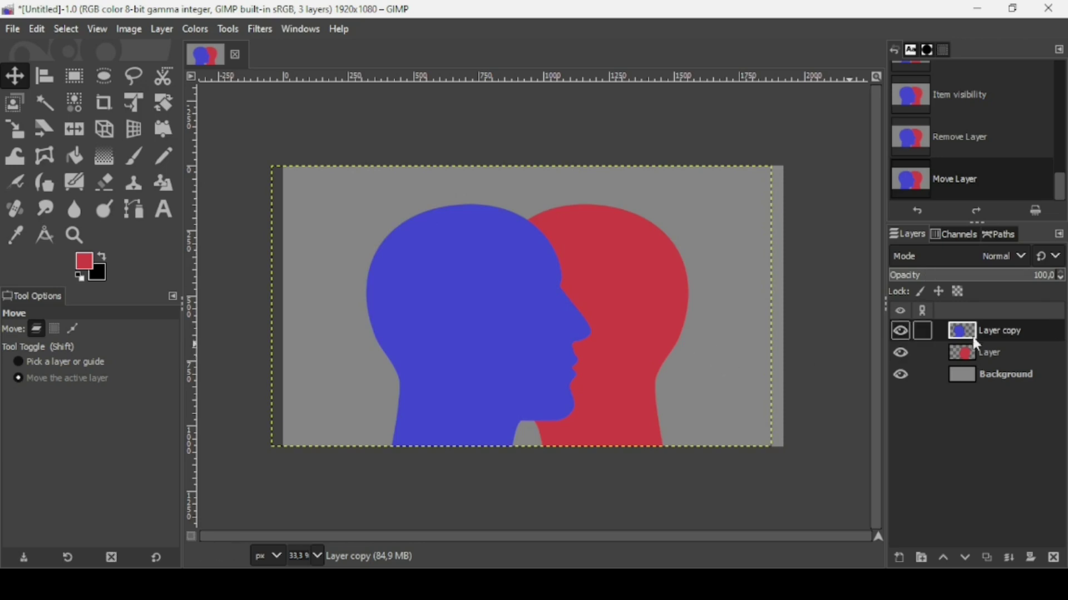
- Hide the grey Background and set the blue head layer's composite mode to Intersection
left_click(900, 375)
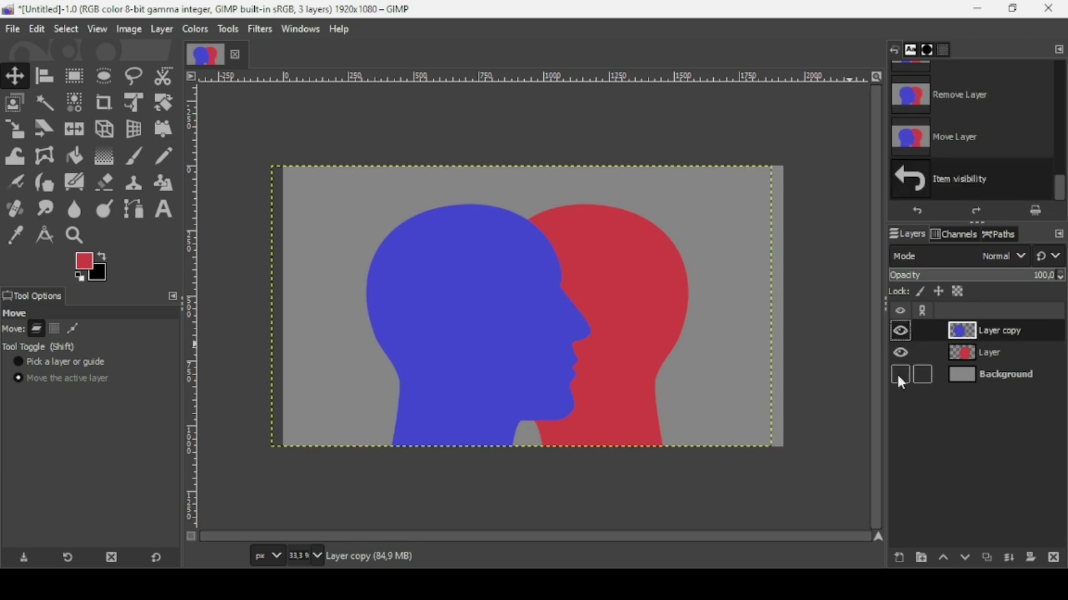
right_click(968, 340)
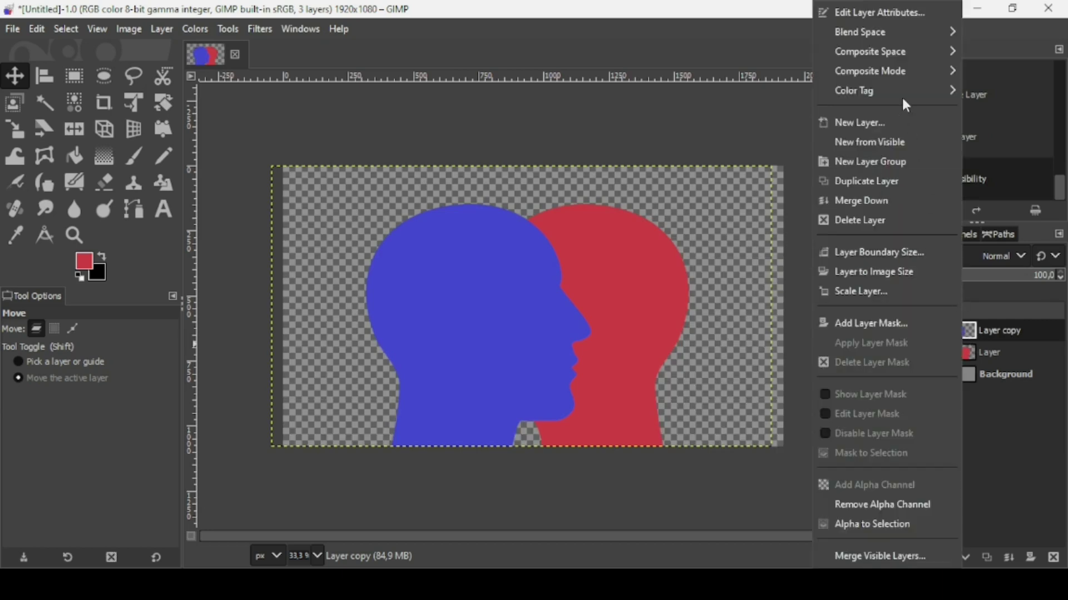
mouse_move(902, 73)
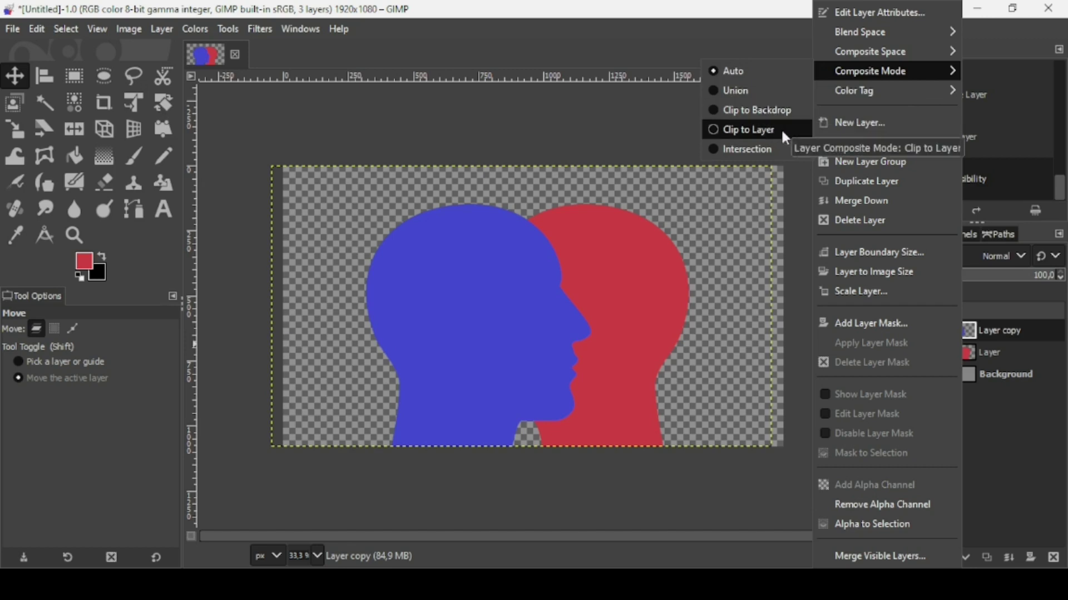
left_click(748, 146)
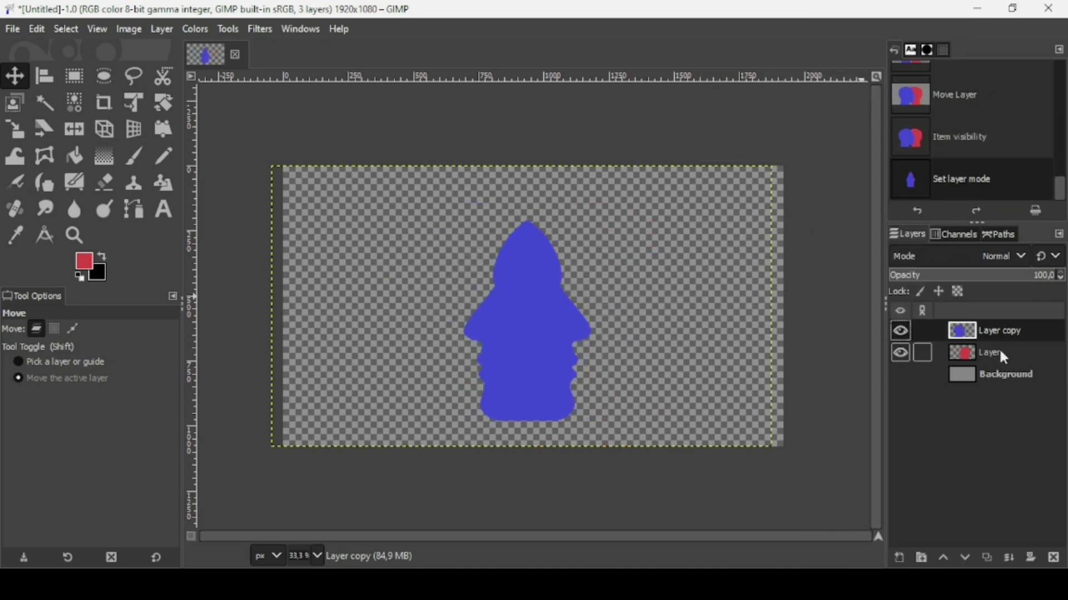
- Reposition the blue head layer, nudging it left, then slightly down and right to reshape the overlap
left_click(901, 334)
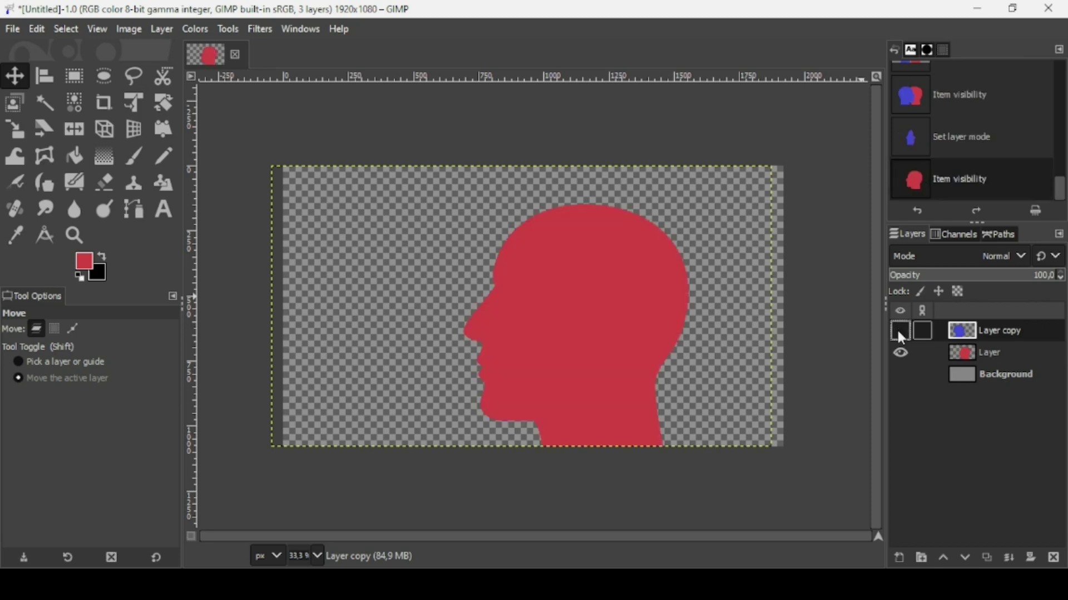
left_click(901, 334)
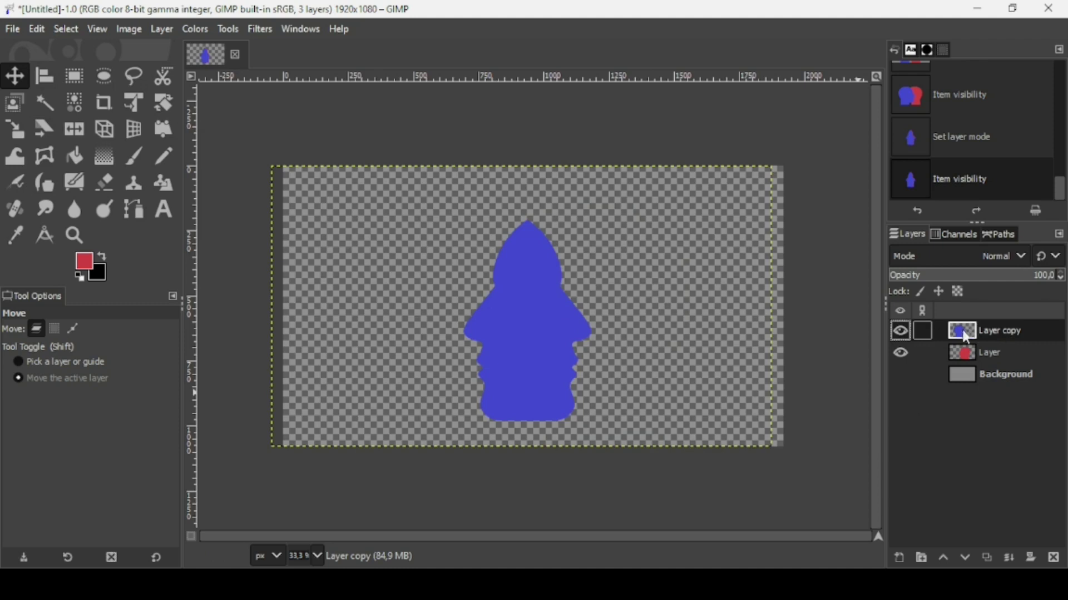
mouse_move(528, 345)
left_mouse_down()
mouse_move(508, 345)
mouse_move(538, 351)
mouse_move(520, 345)
left_mouse_up()
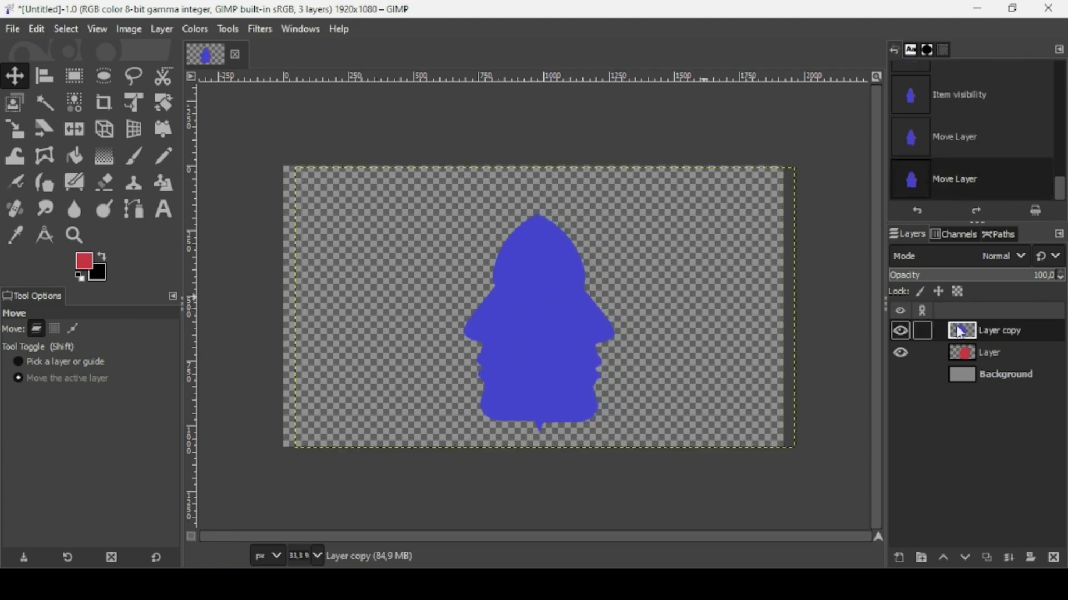
left_click(901, 376)
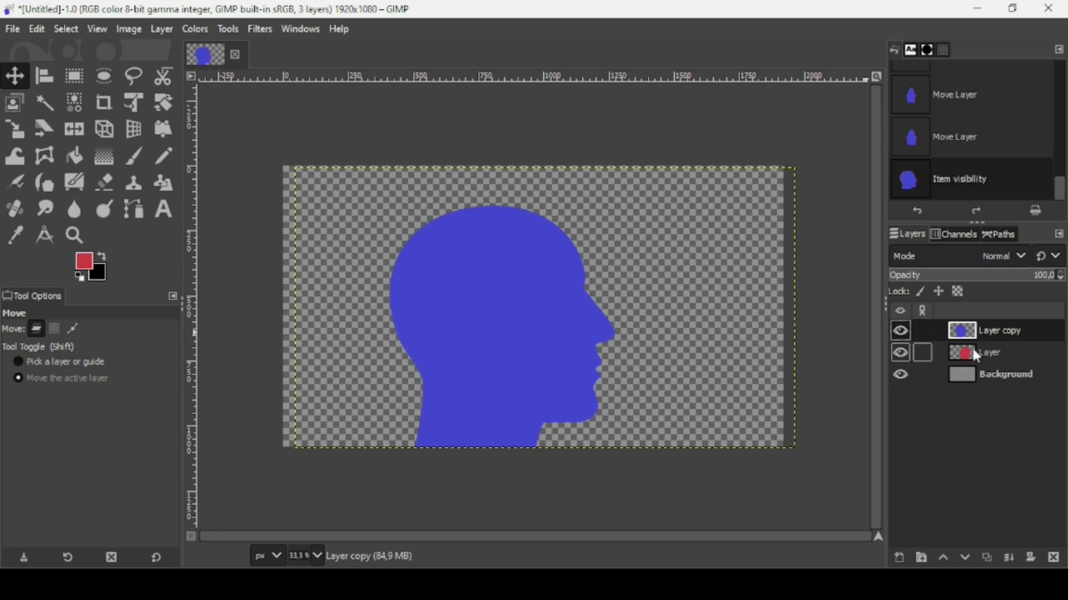
left_click(899, 370)
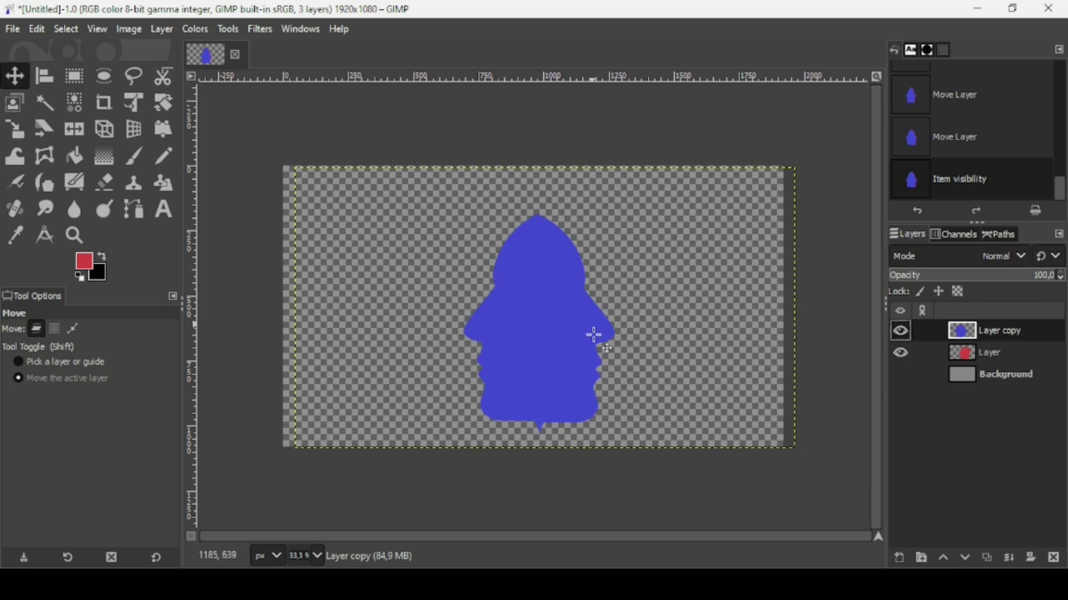
left_click_drag(594, 334, 595, 340)
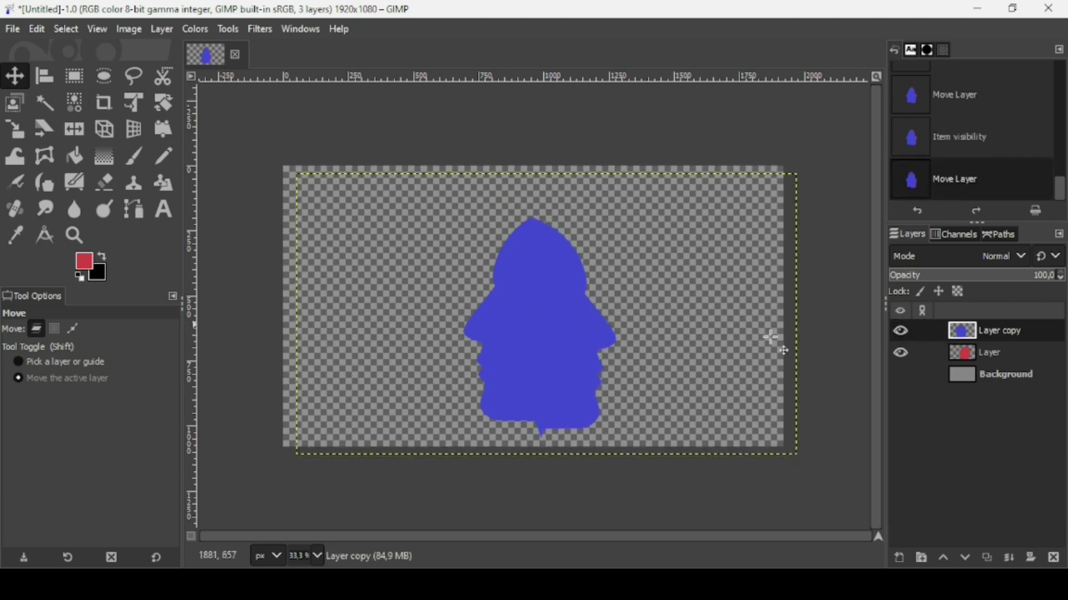
- Create a new layer from everything visible and hide the blue head copy layer
right_click(899, 340)
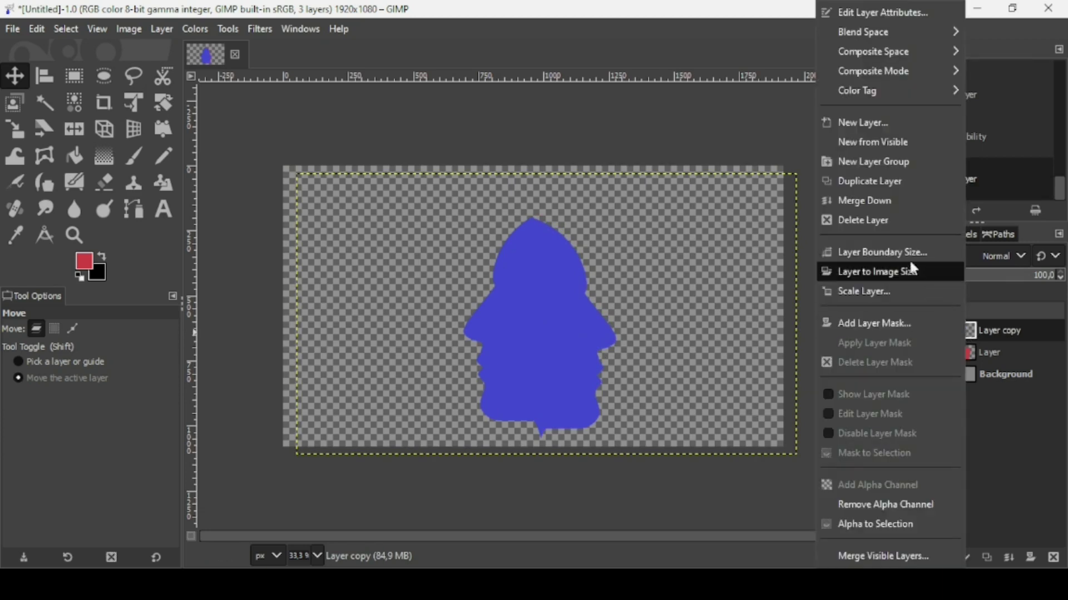
left_click(879, 140)
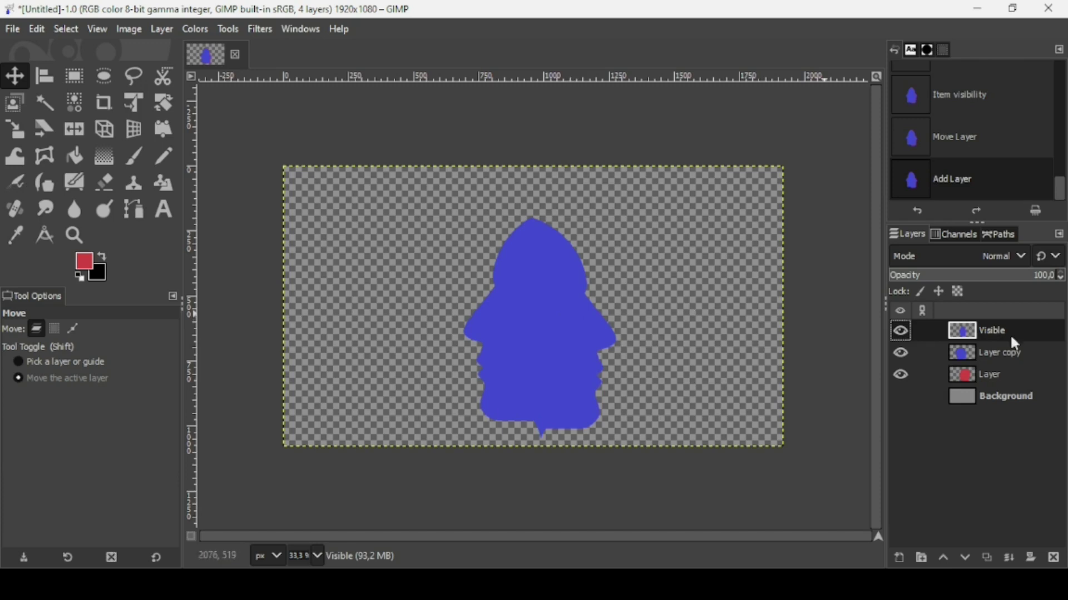
left_click(900, 353)
- Set Layer copy's composite mode to Union, then change it back to Auto
left_click(967, 356)
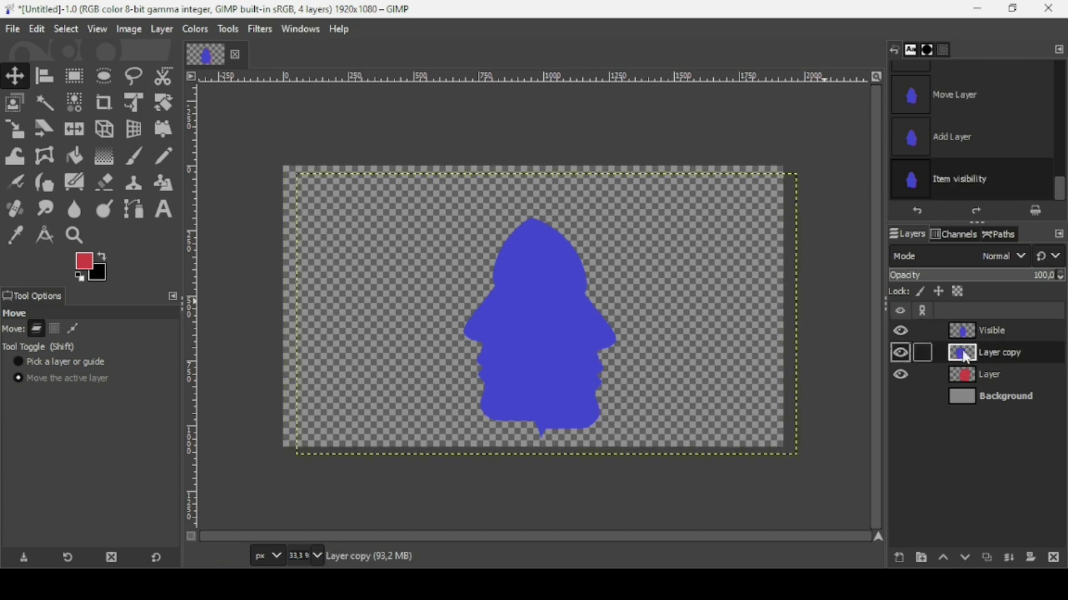
right_click(970, 358)
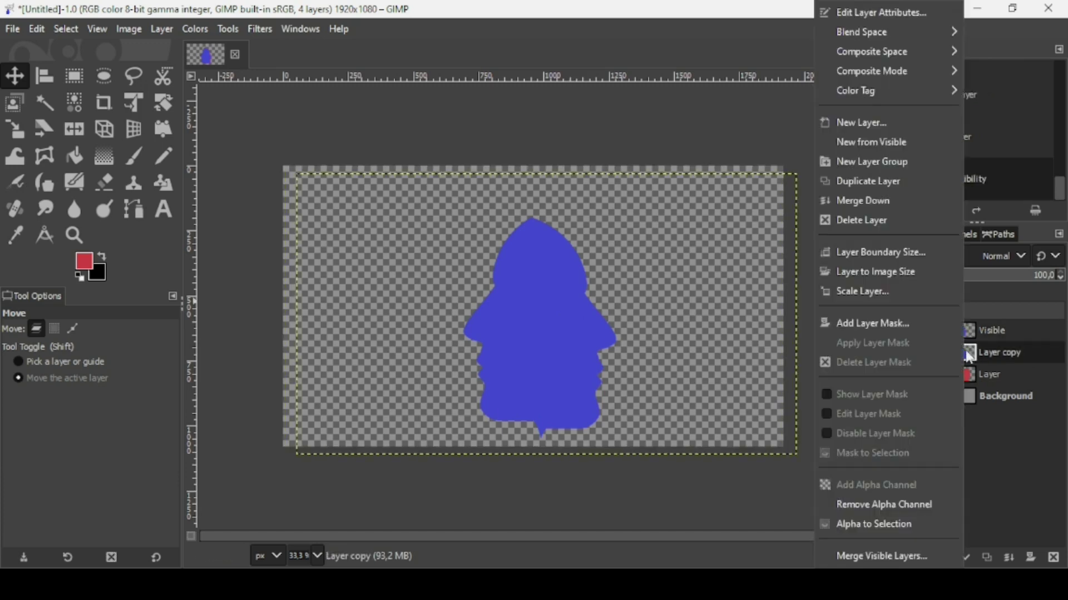
mouse_move(852, 75)
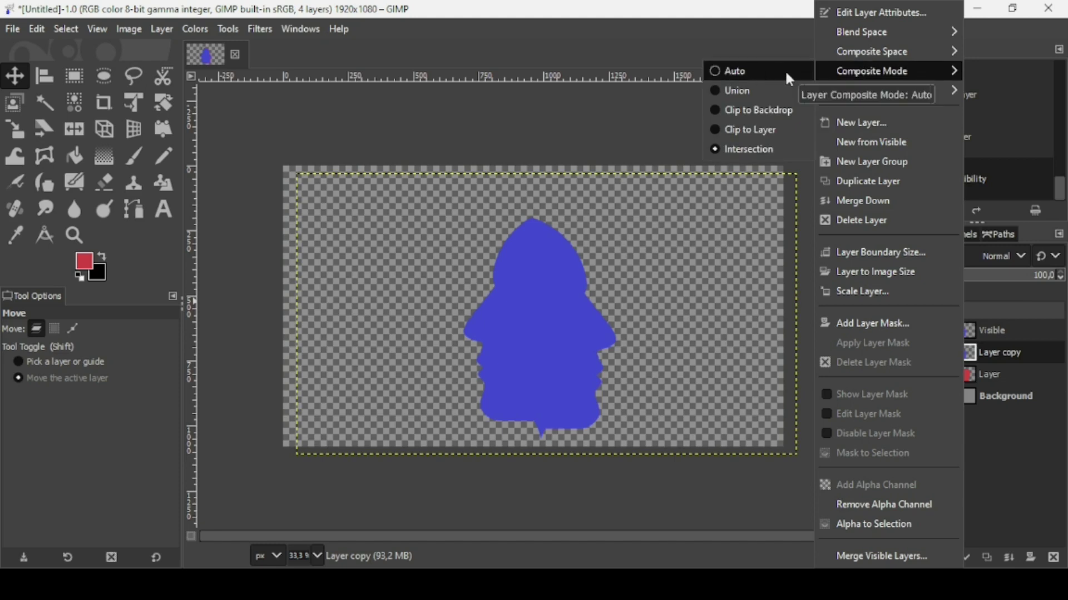
left_click(769, 85)
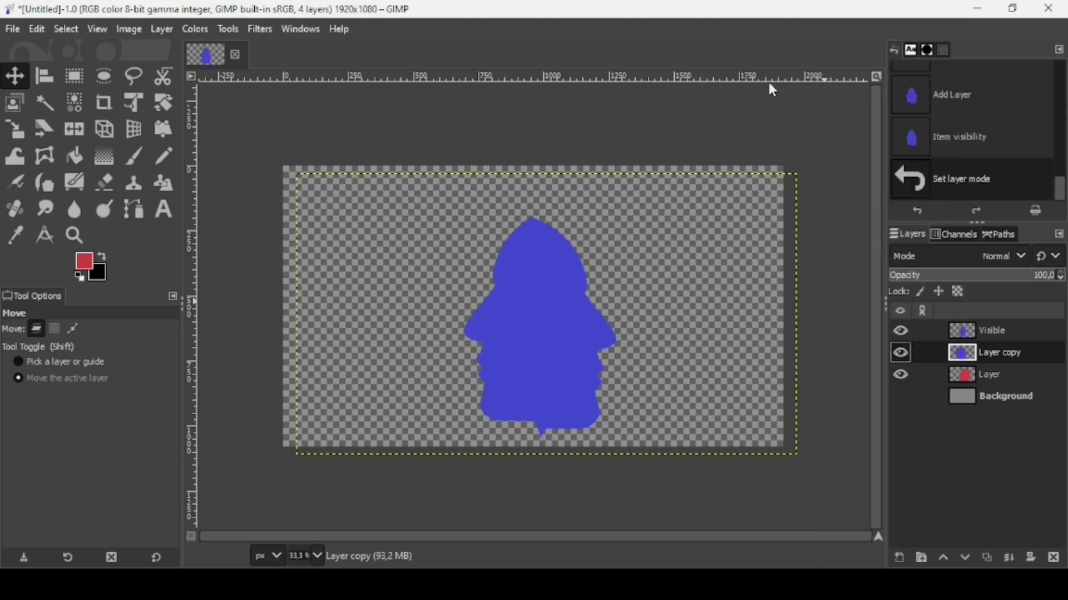
right_click(973, 353)
mouse_move(903, 69)
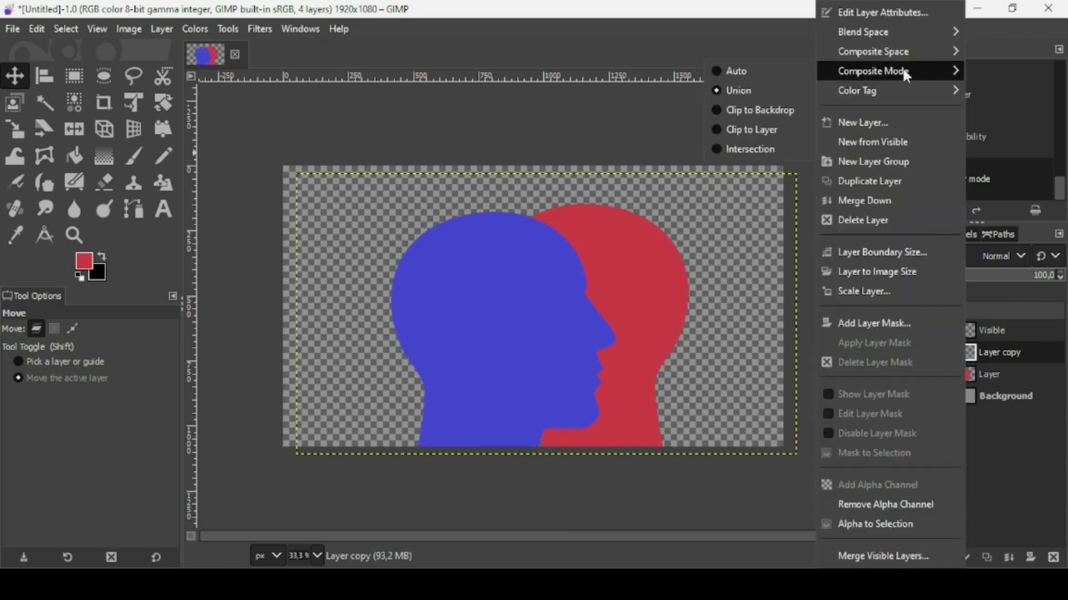
left_click(788, 67)
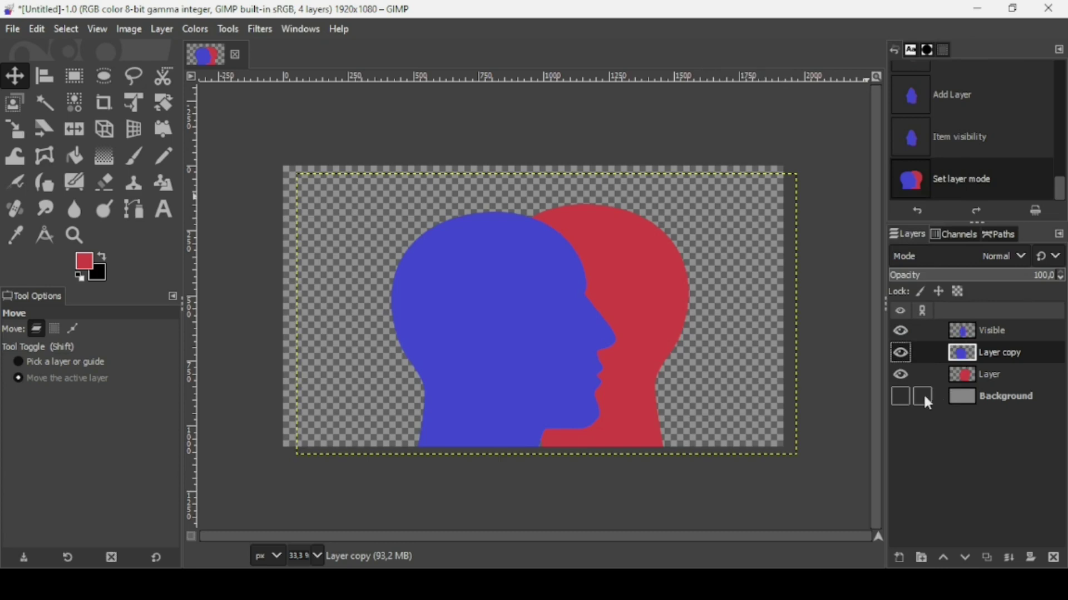
- Show the grey Background layer and make the Visible layer active
left_click(897, 396)
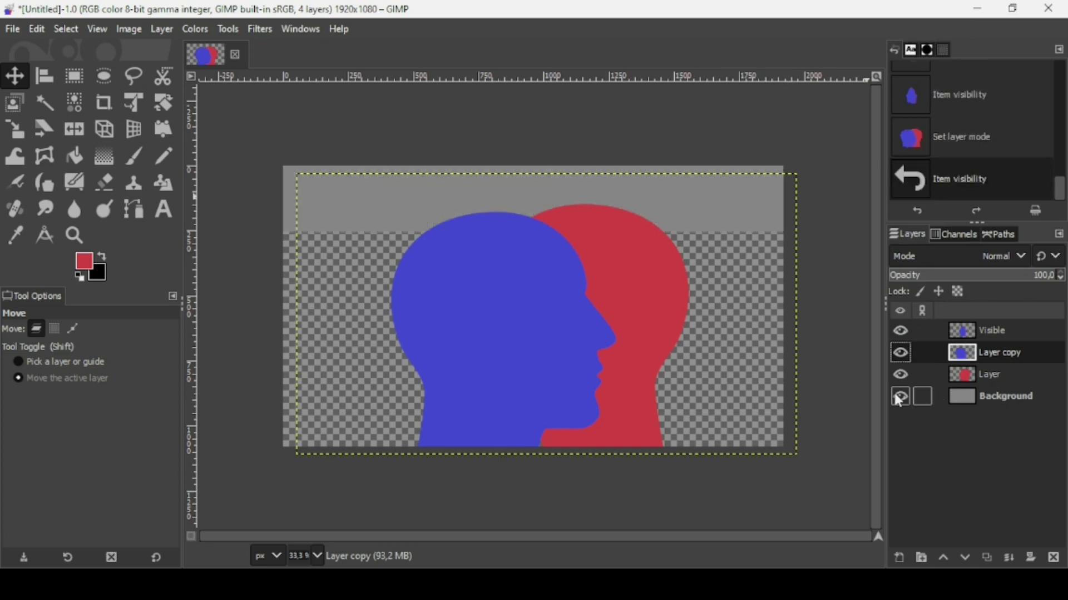
left_click(995, 396)
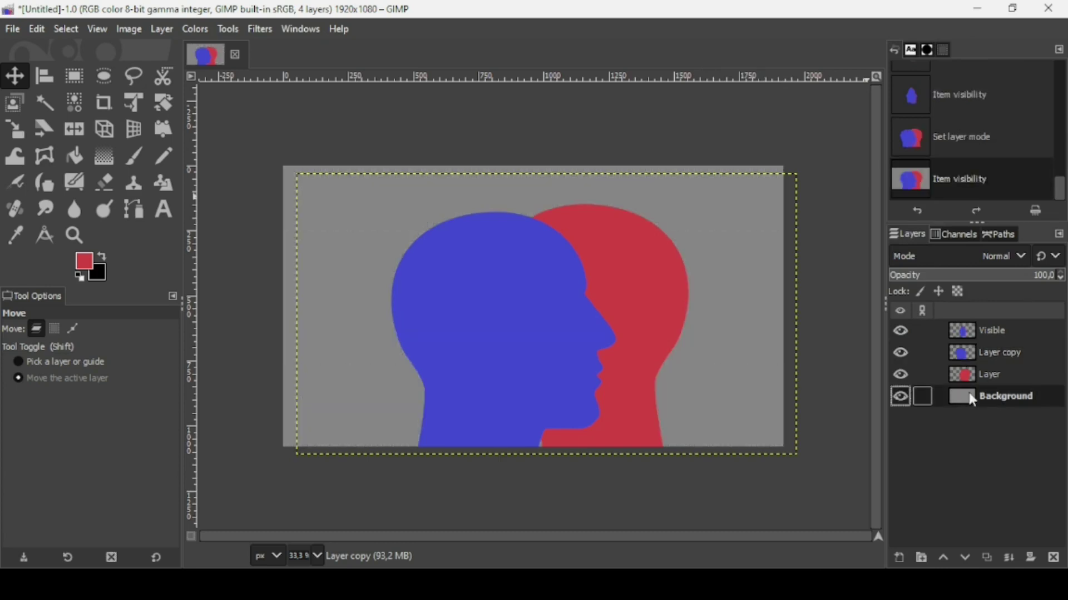
left_click(965, 332)
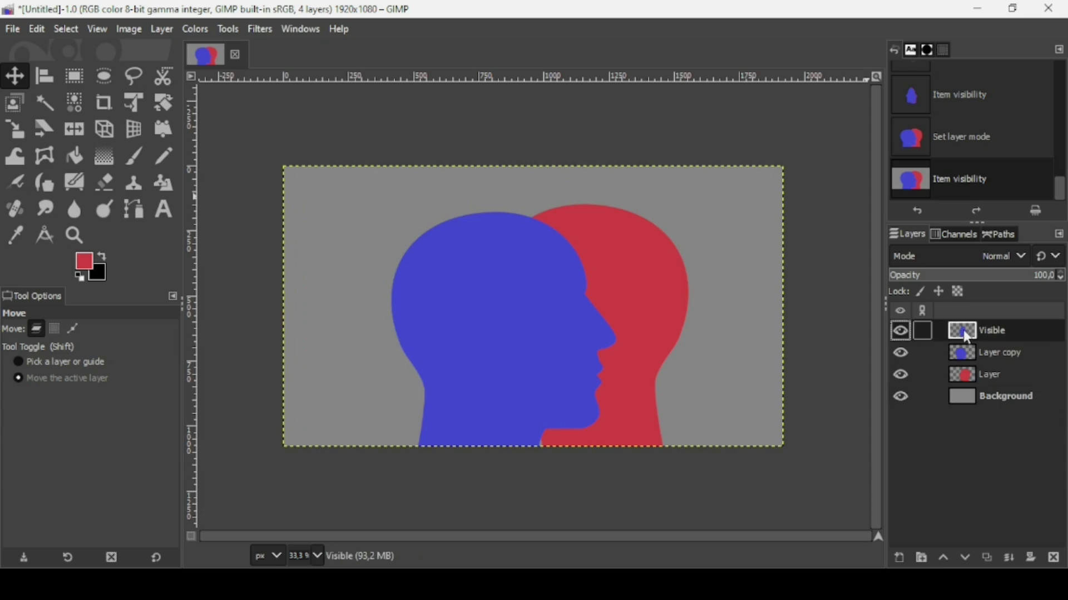
left_click(901, 332)
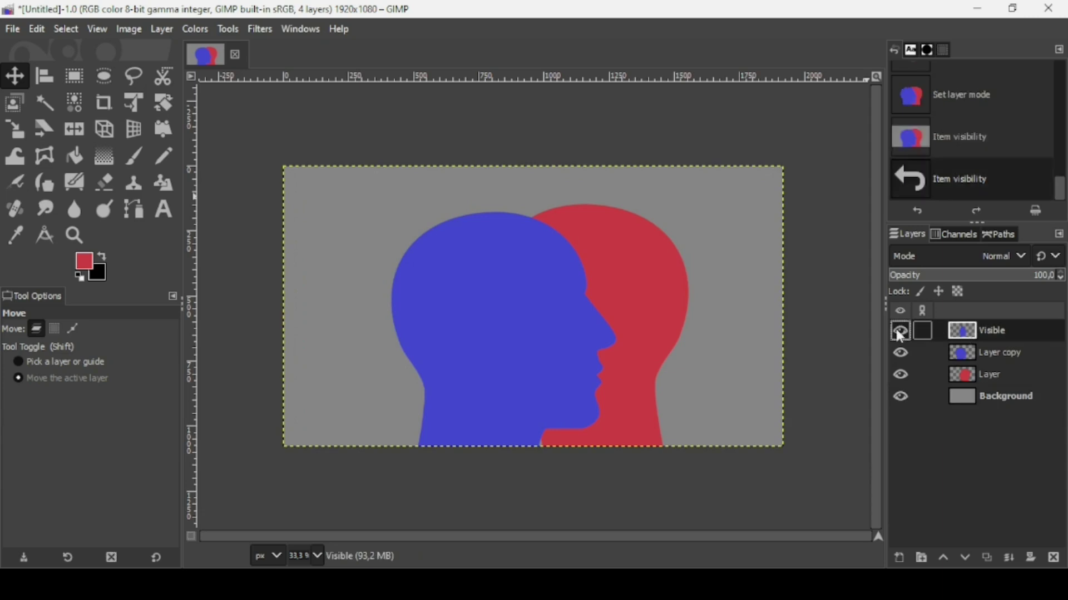
- Shift the Visible layer's hue by -108.7 so the overlap turns green, then select Background
left_click(205, 33)
left_click(219, 107)
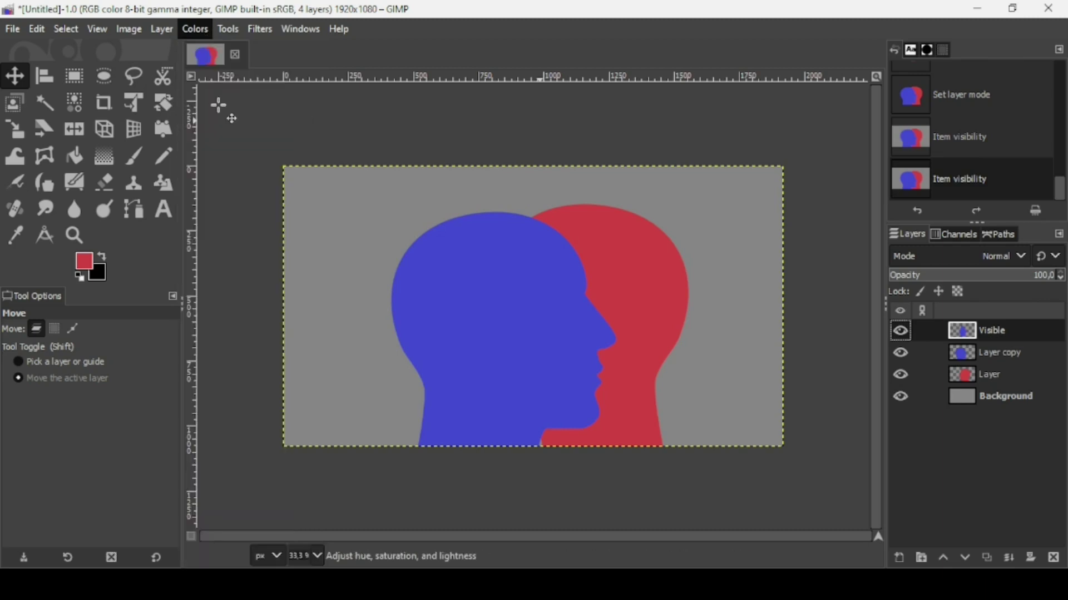
left_click(87, 364)
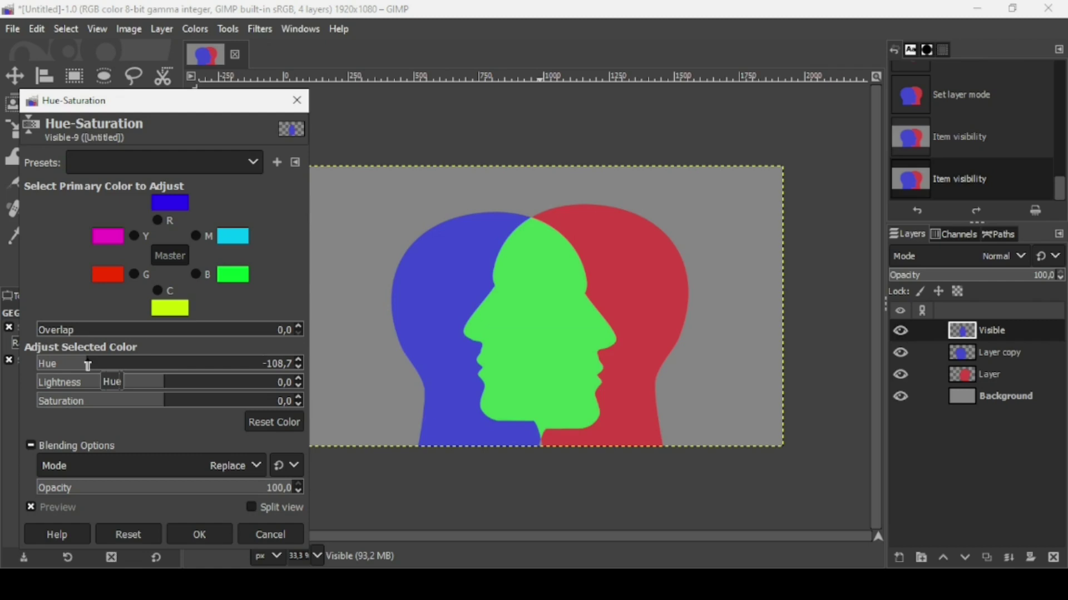
left_click(87, 365)
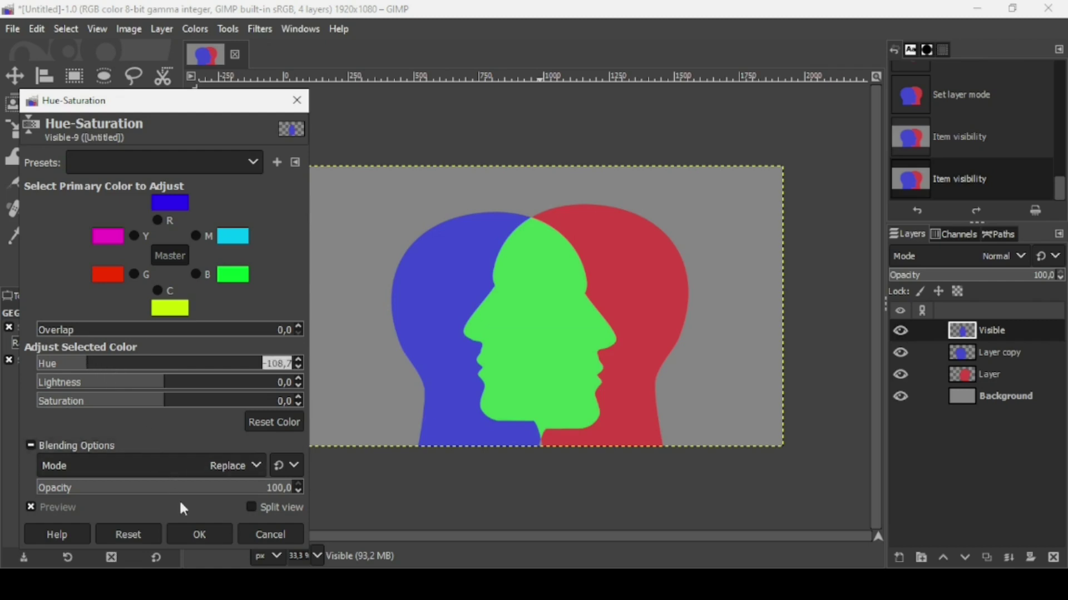
left_click(193, 532)
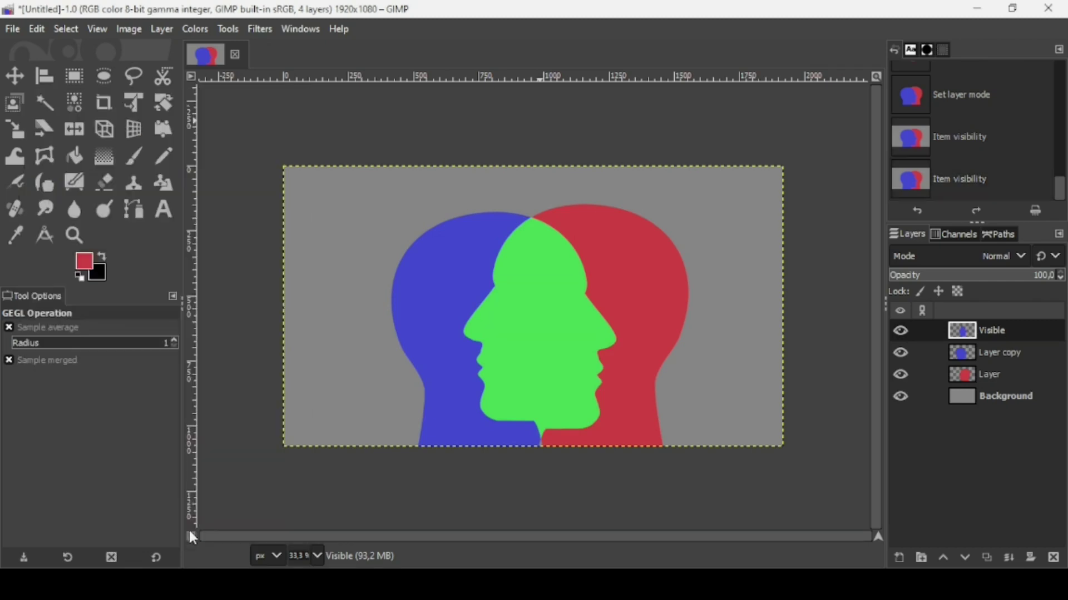
left_click(966, 398)
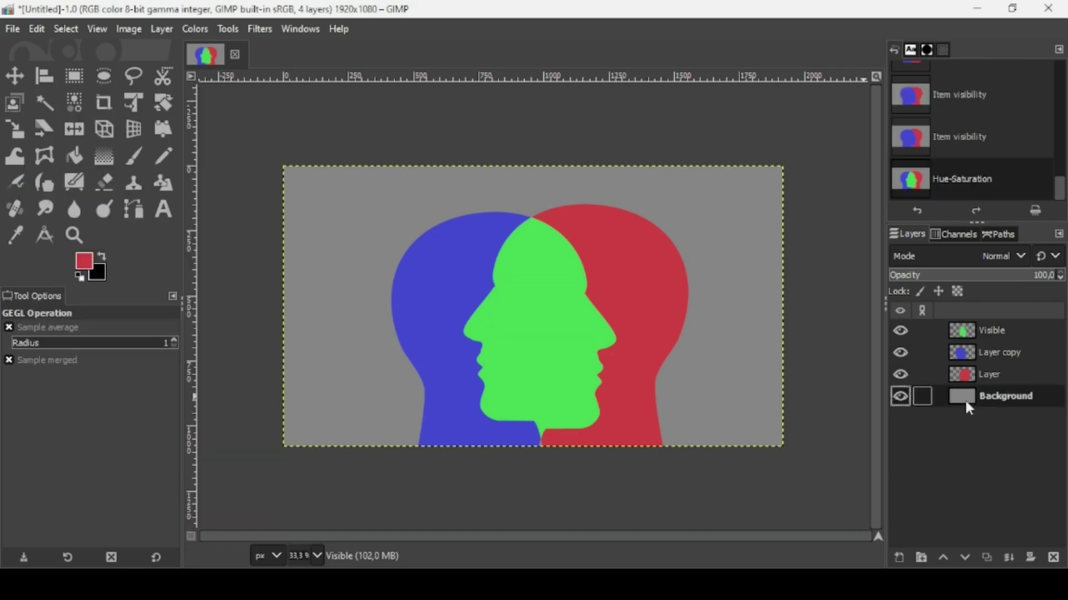
- Set the background colour to pink c67272 and the foreground to light pink e8c7c7
left_click(96, 272)
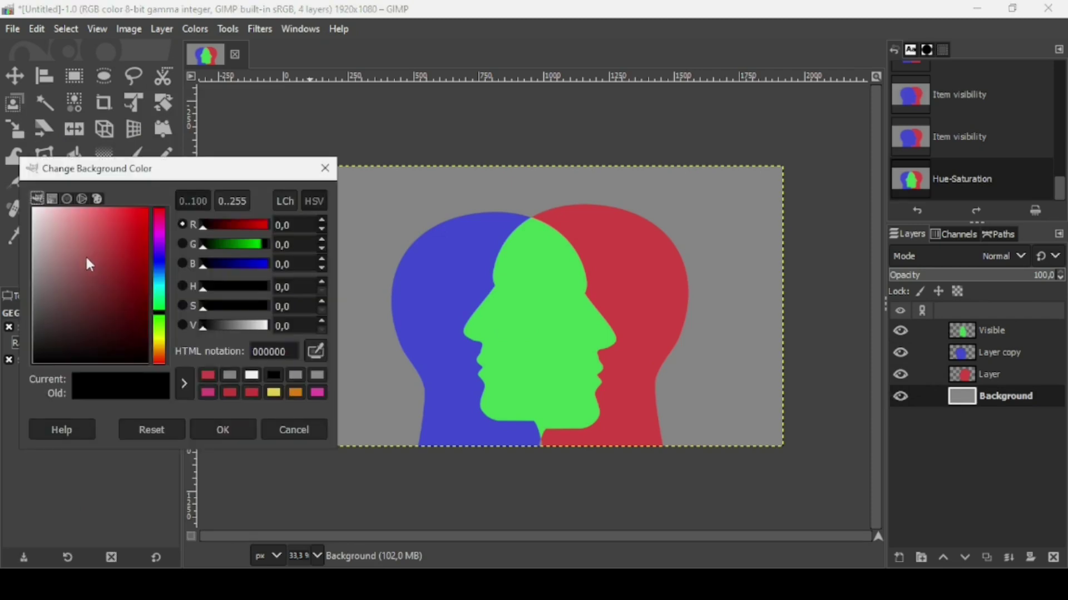
left_click_drag(85, 255, 81, 242)
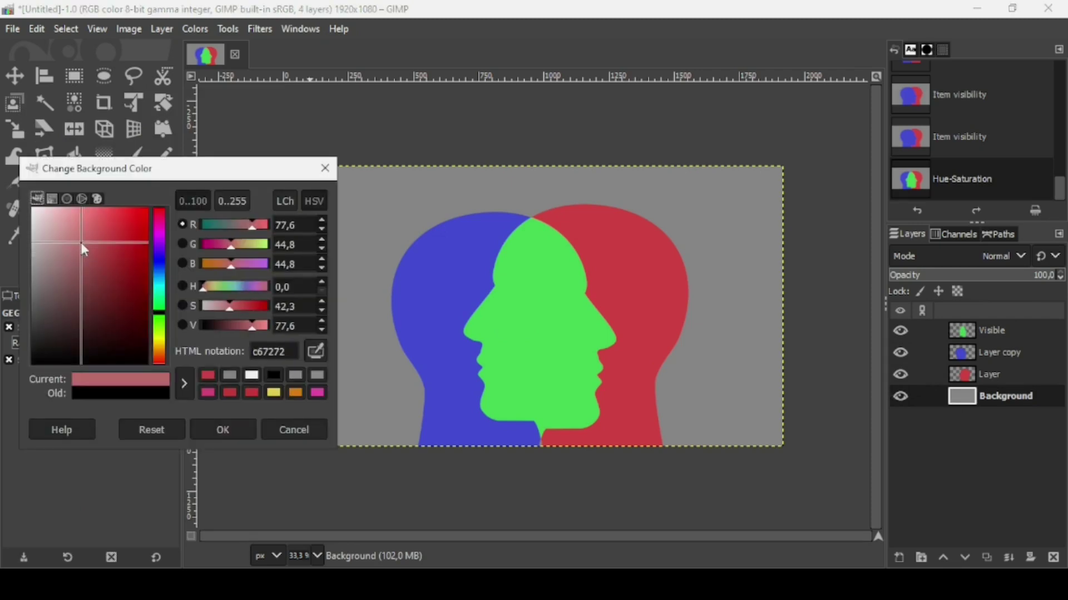
left_click(215, 427)
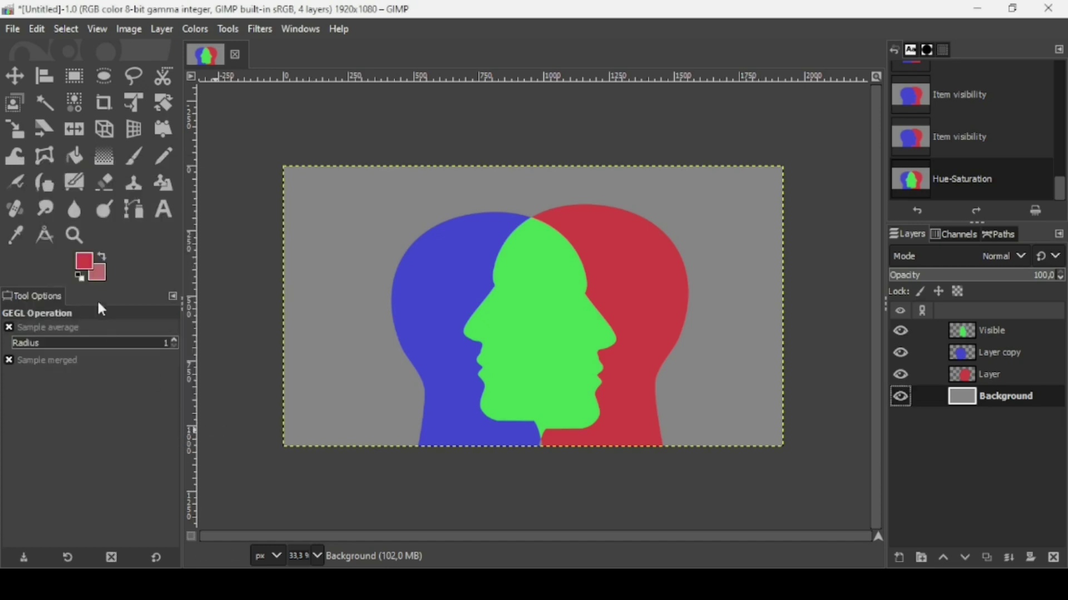
left_click(85, 270)
left_click_drag(59, 221, 48, 221)
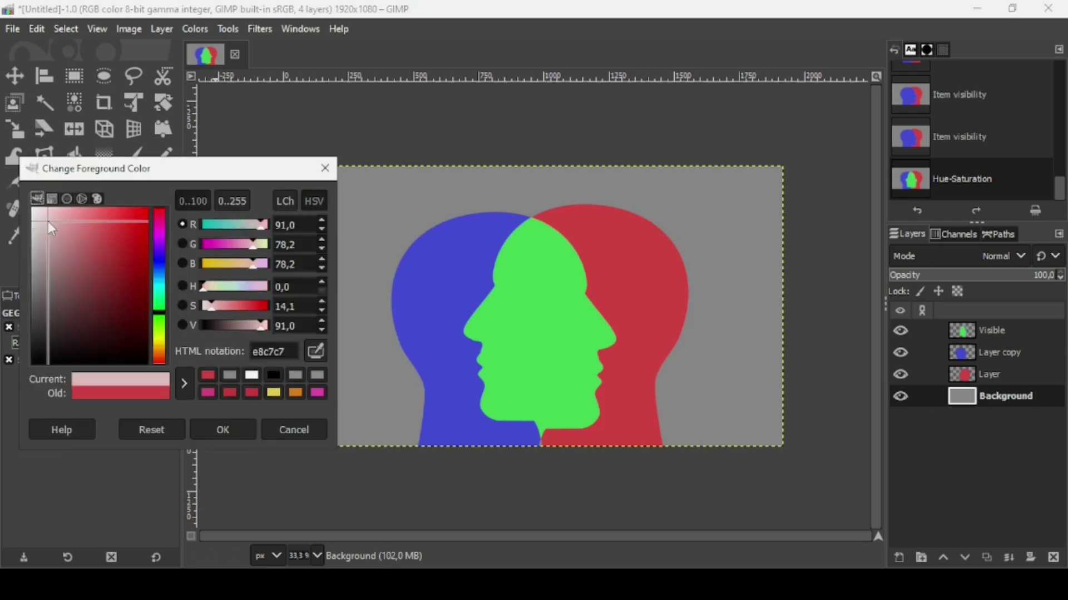
left_click(223, 429)
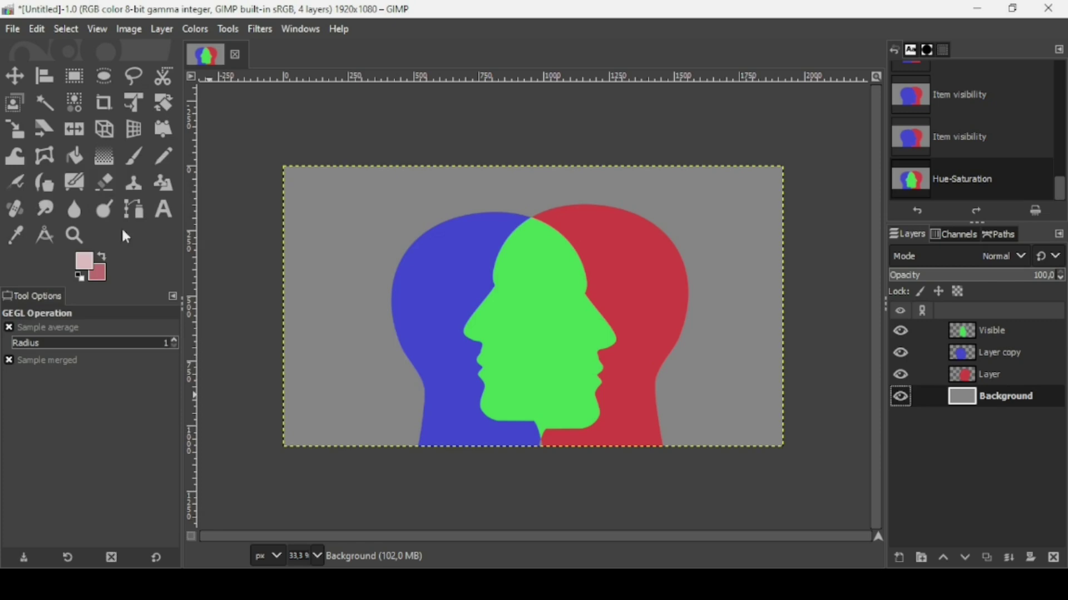
- Fill the Background with a radial gradient from the face to the lower-right corner
left_click(104, 167)
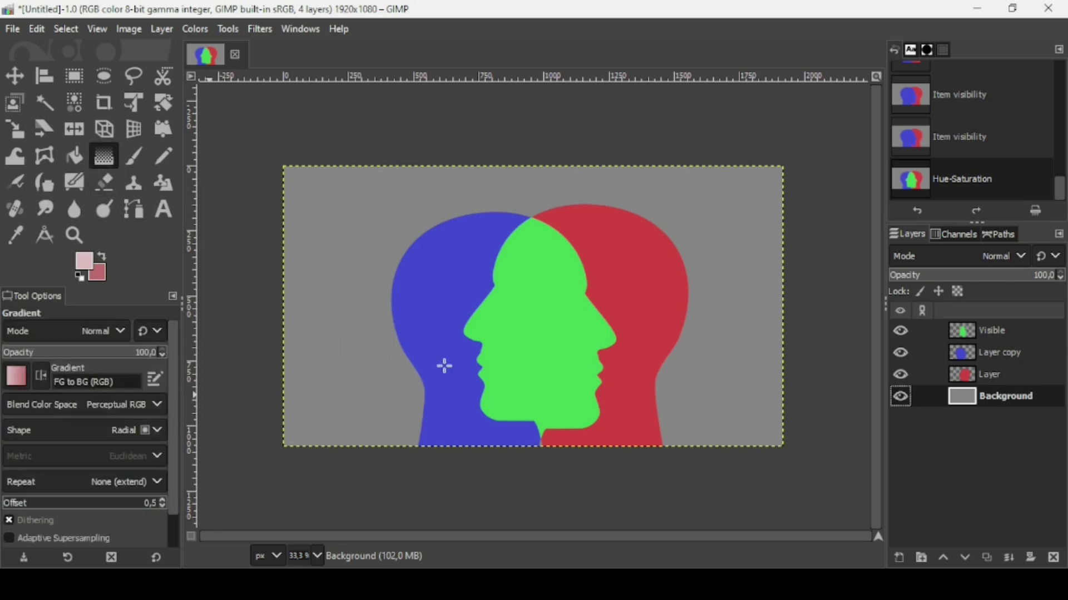
left_click_drag(531, 312, 793, 455)
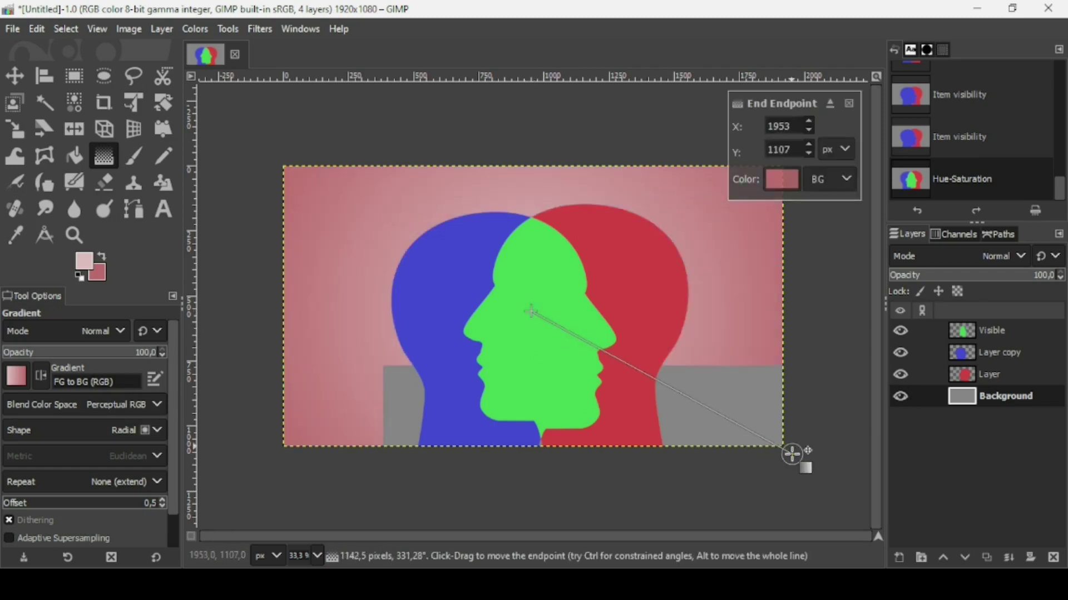
key("Return")
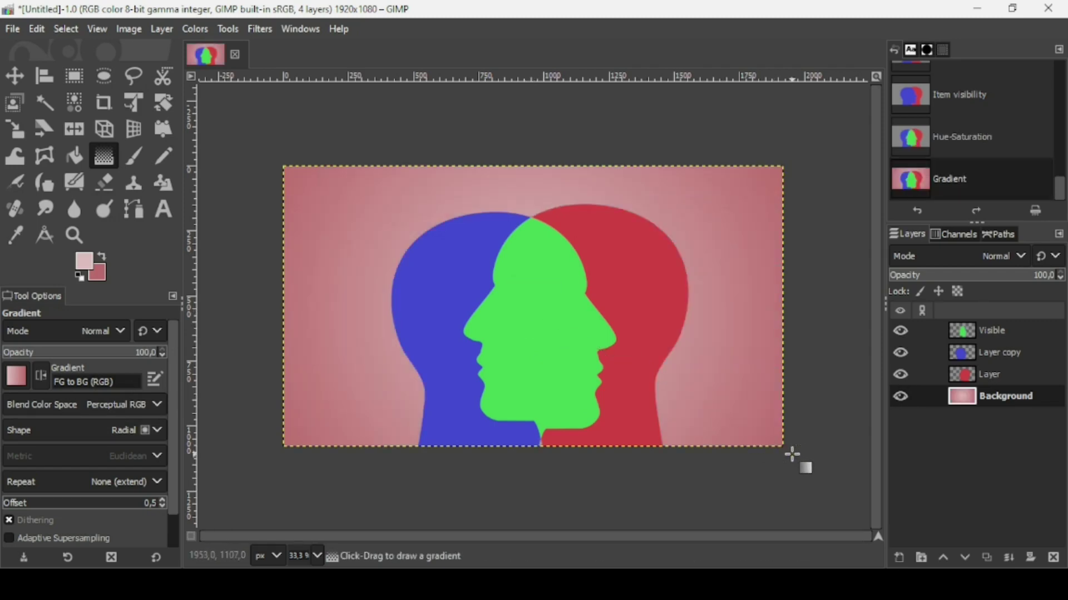
- Create a new Visible #1 layer from the whole visible image
left_click(971, 337)
right_click(971, 337)
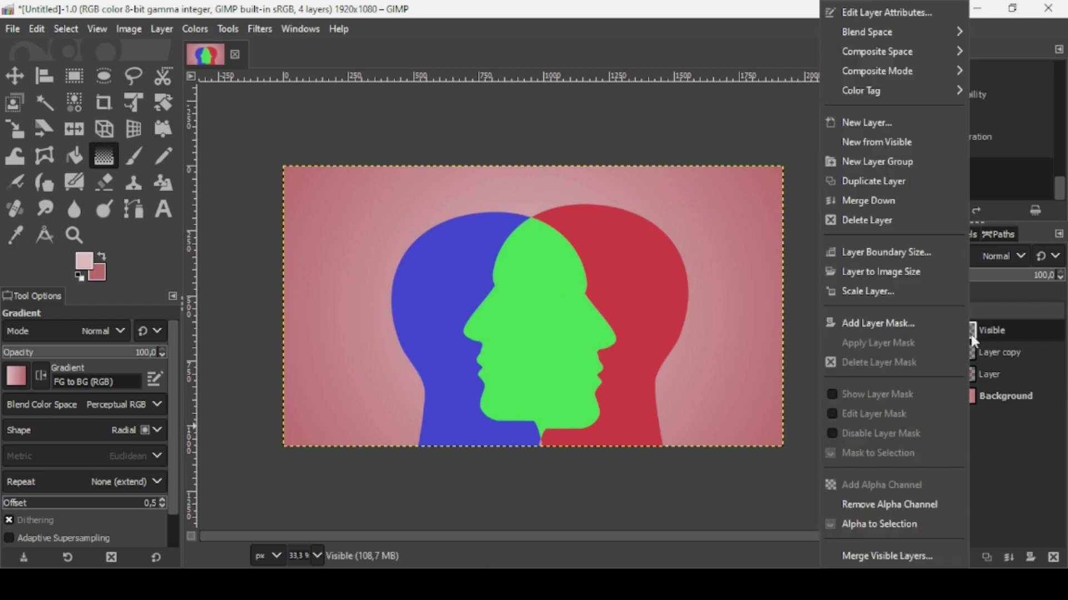
left_click(875, 143)
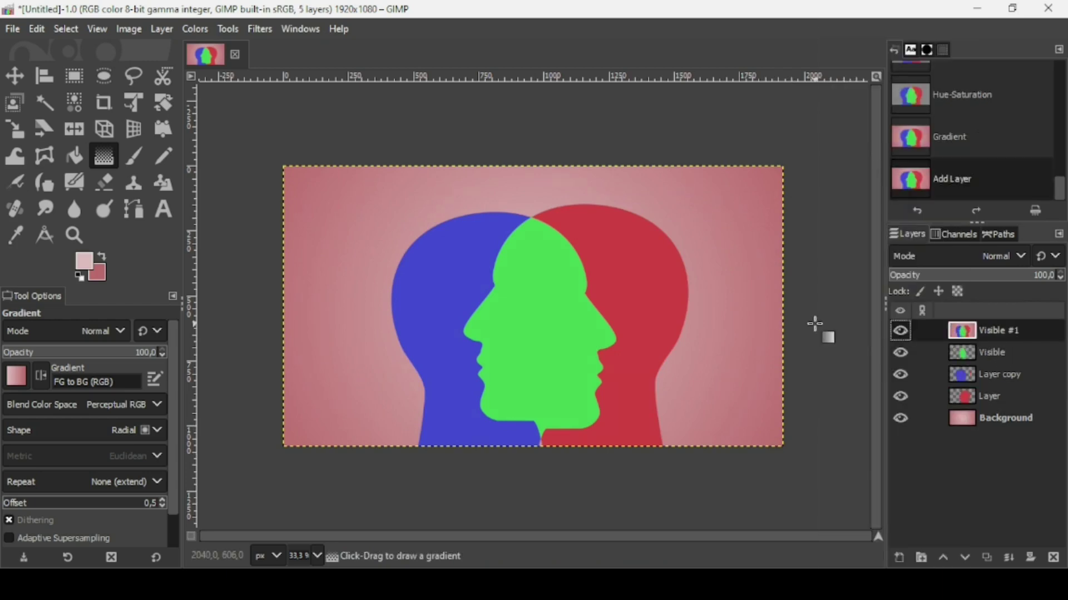